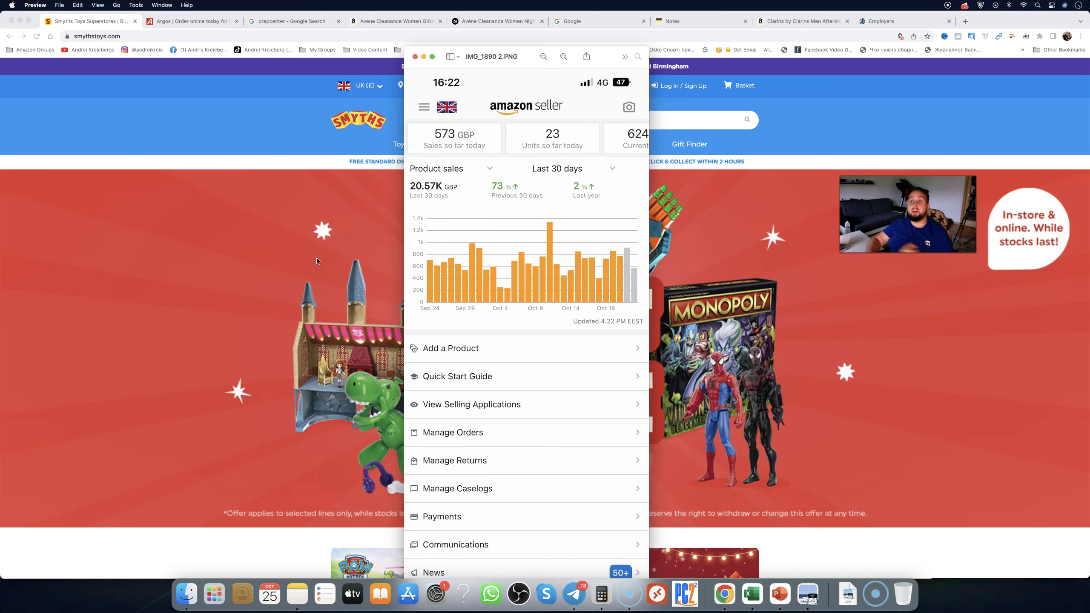
Step: Close the IMG_1890 2.PNG screenshot showing 20.57K GBP of Amazon sales
click(415, 56)
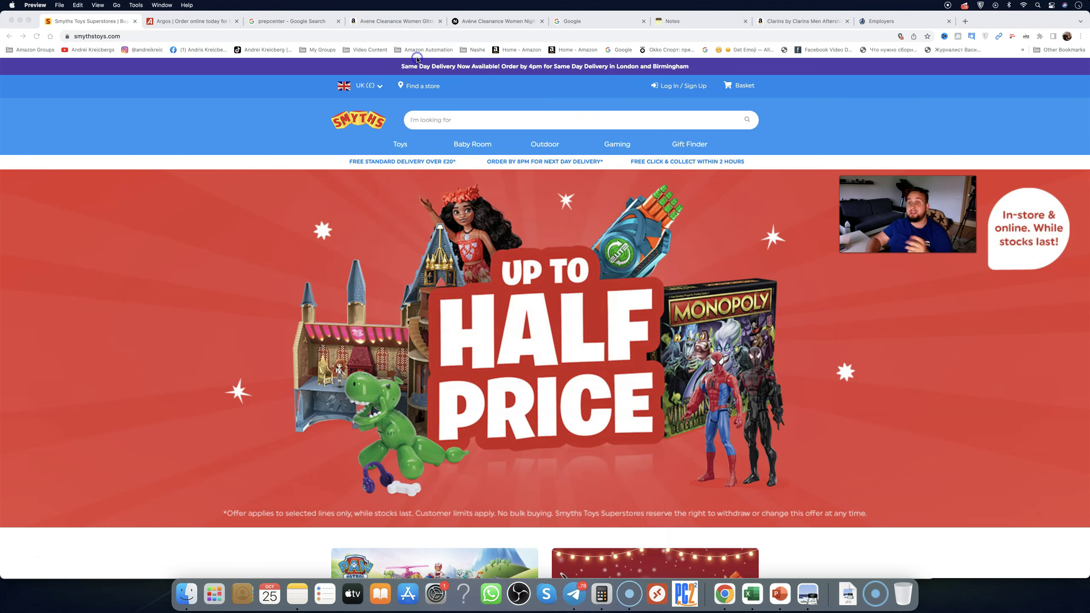
Step: Bring Chrome forward, glance at Argos, then open the Smyths Toys category menu
click(299, 159)
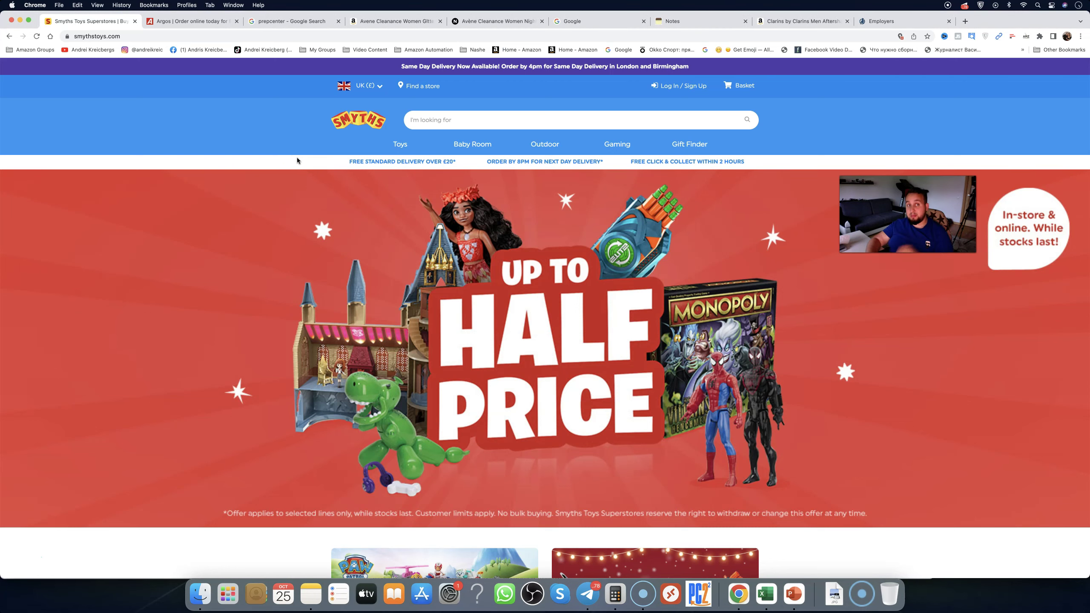
click(201, 22)
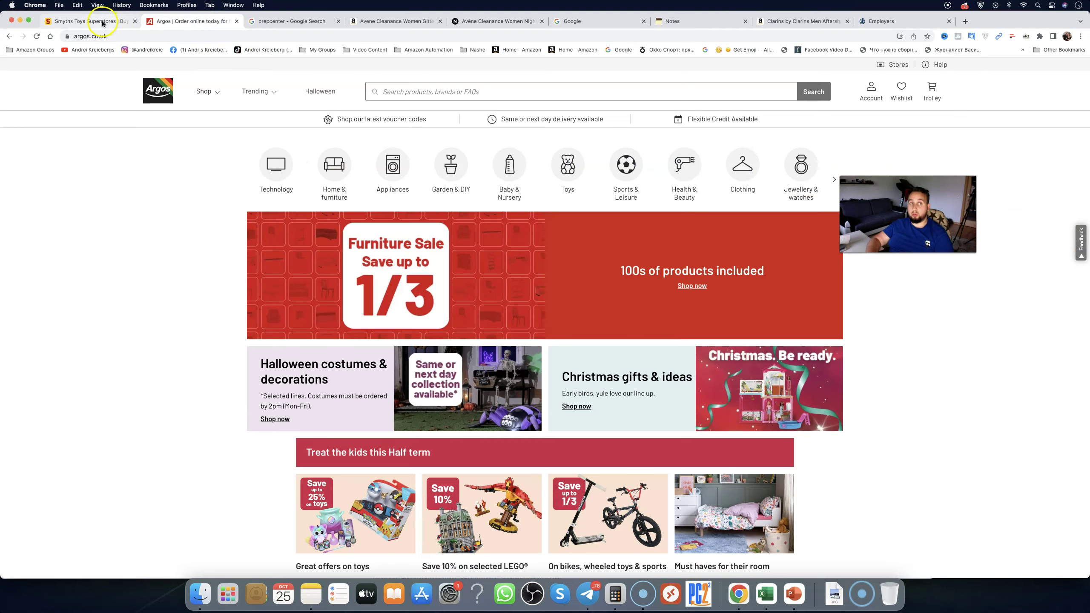
click(103, 23)
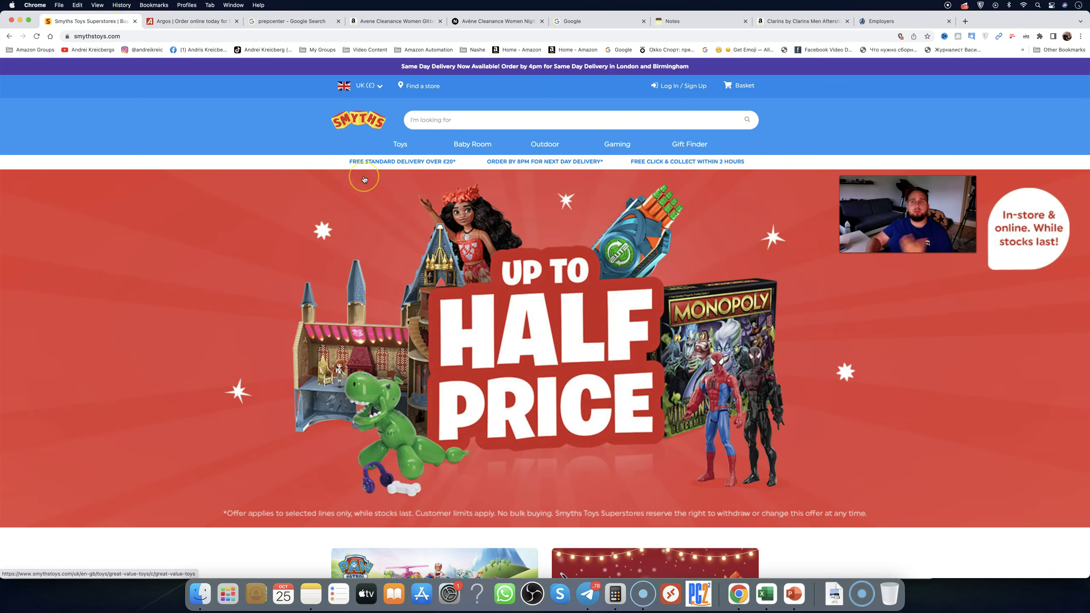
click(401, 145)
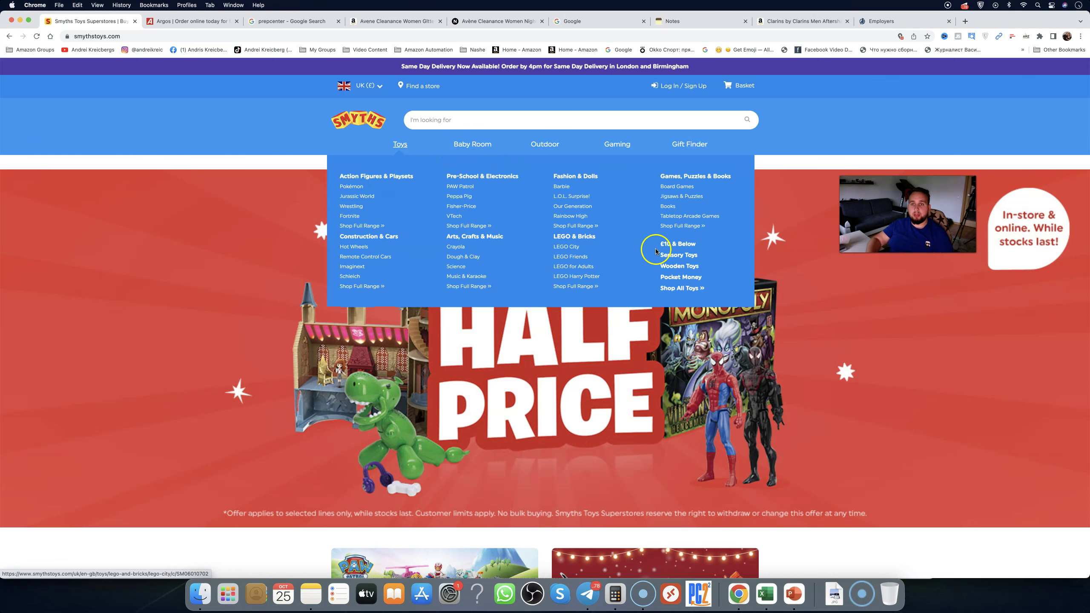
Step: Browse Smyths' £10 & Below toy listing after blocking the location request
click(671, 245)
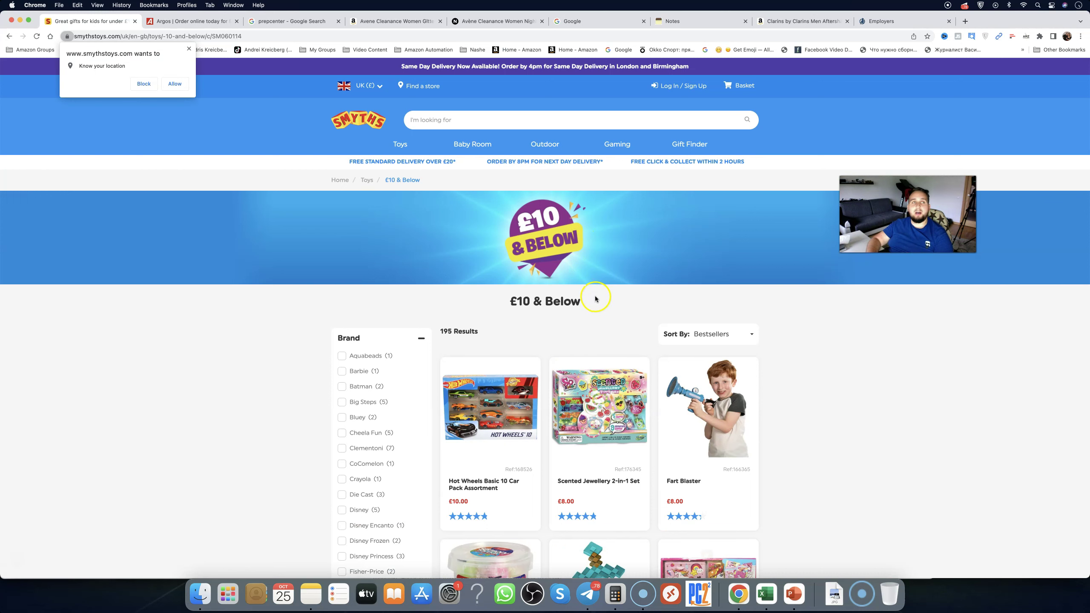
click(189, 51)
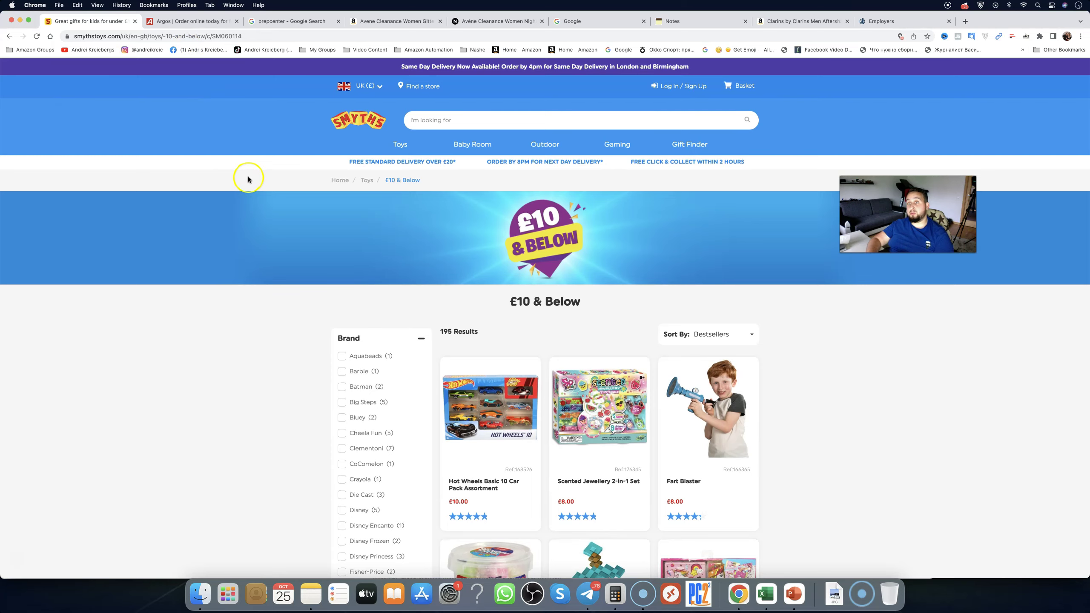
scroll(249, 179, down, 1)
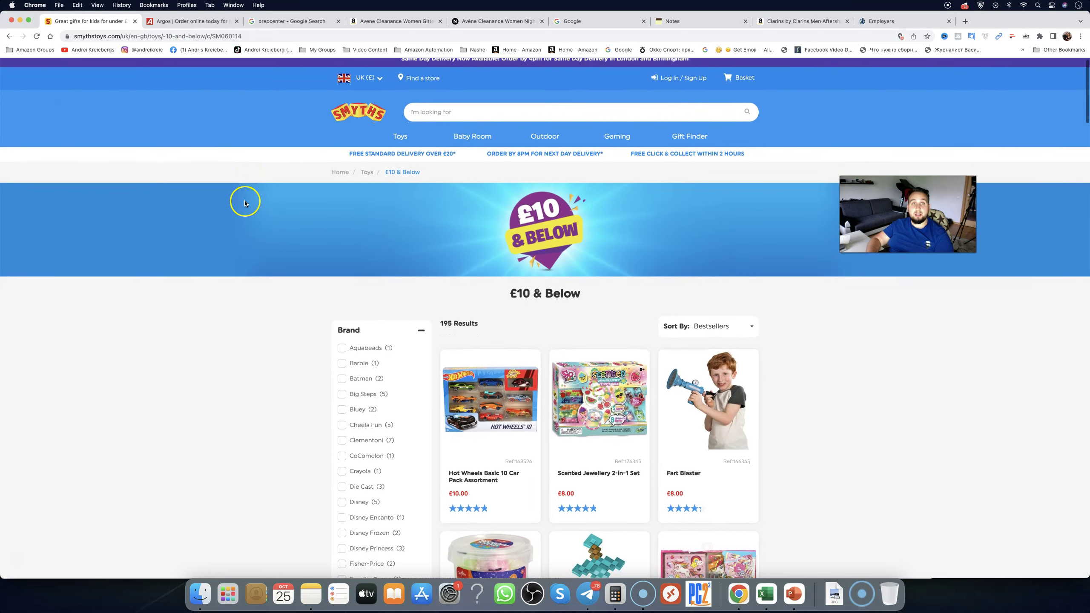
scroll(353, 274, down, 3)
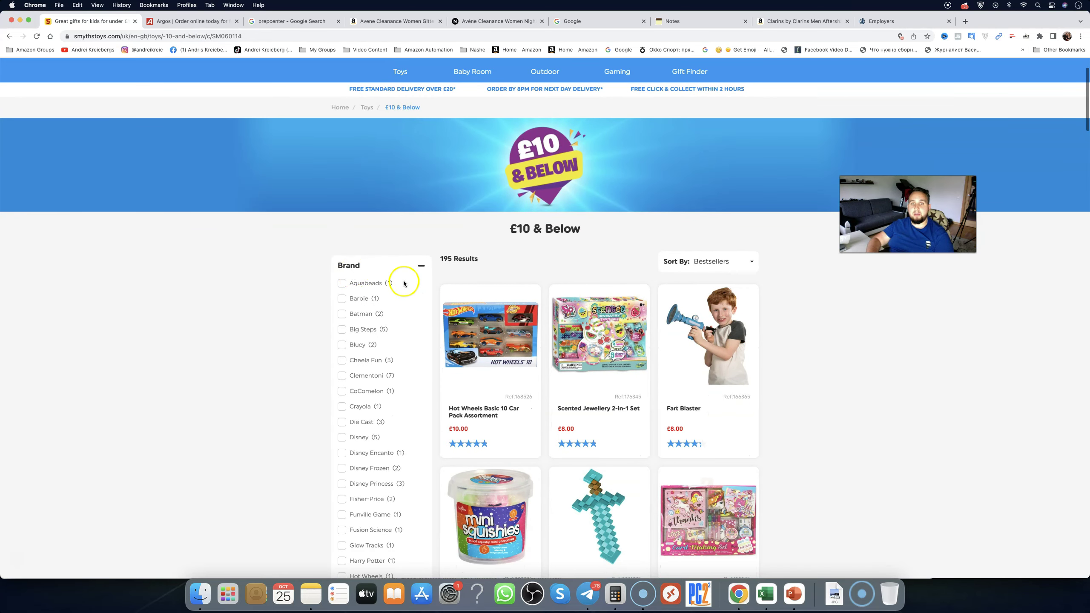
scroll(406, 281, down, 3)
scroll(415, 284, up, 5)
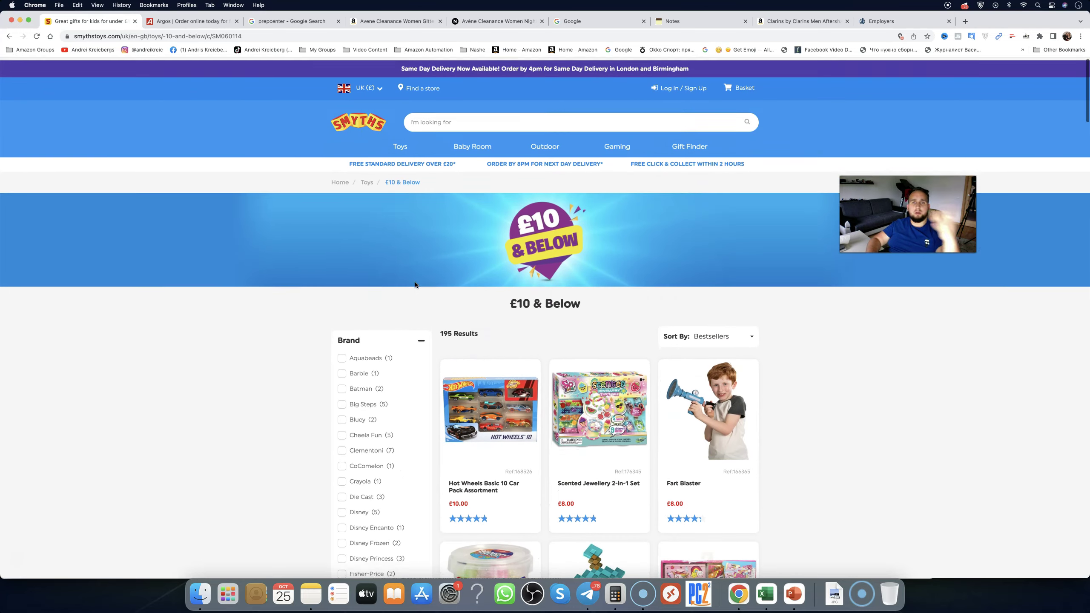
scroll(415, 284, down, 15)
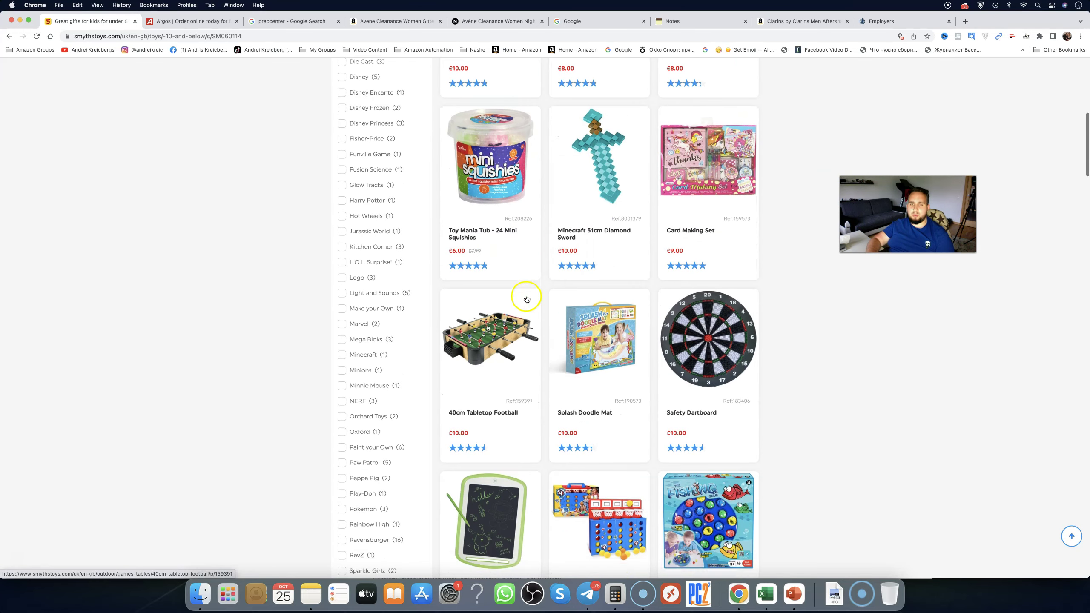
scroll(527, 299, up, 15)
Step: Open the Hot Wheels car pack and Card Making Set in background tabs
super+click(539, 429)
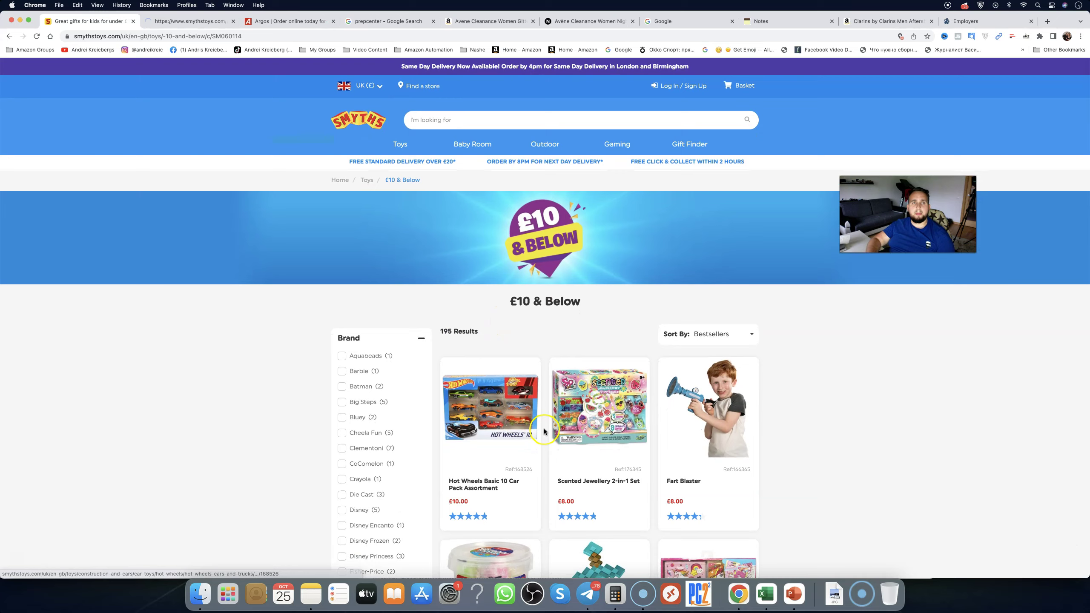
scroll(547, 425, down, 8)
super+click(690, 374)
scroll(632, 406, down, 14)
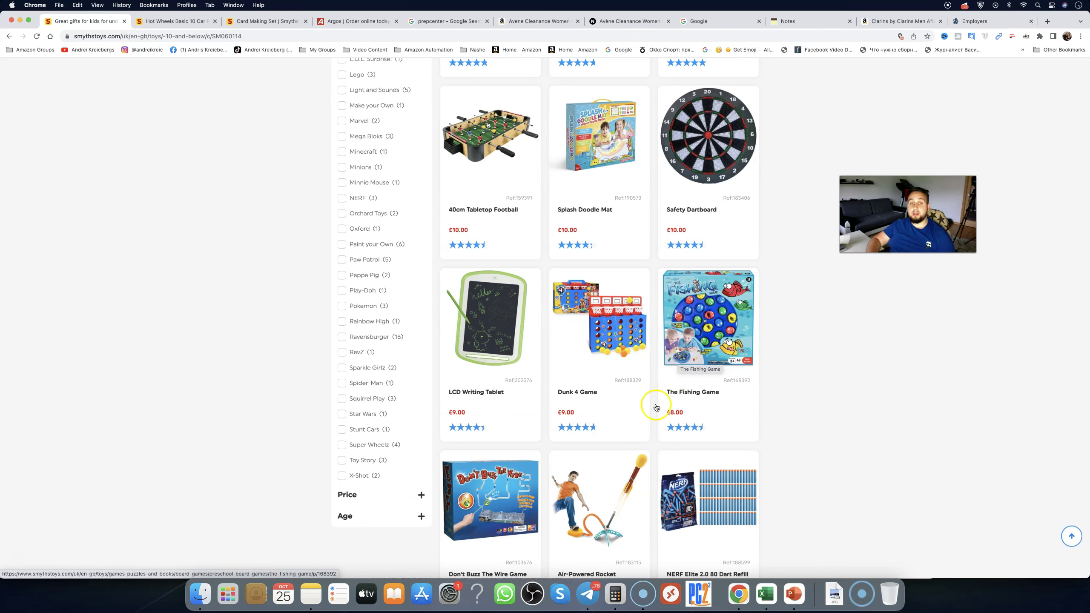
scroll(652, 409, down, 9)
Step: Open Don't Buzz The Wire Game in the background and copy the Hot Wheels product title
super+click(481, 241)
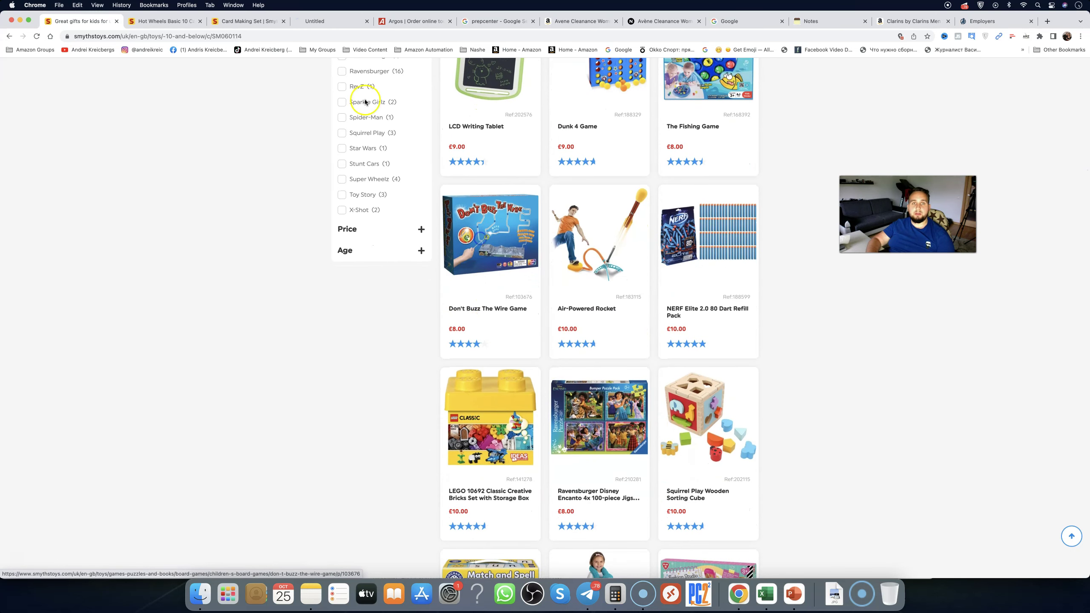
click(165, 21)
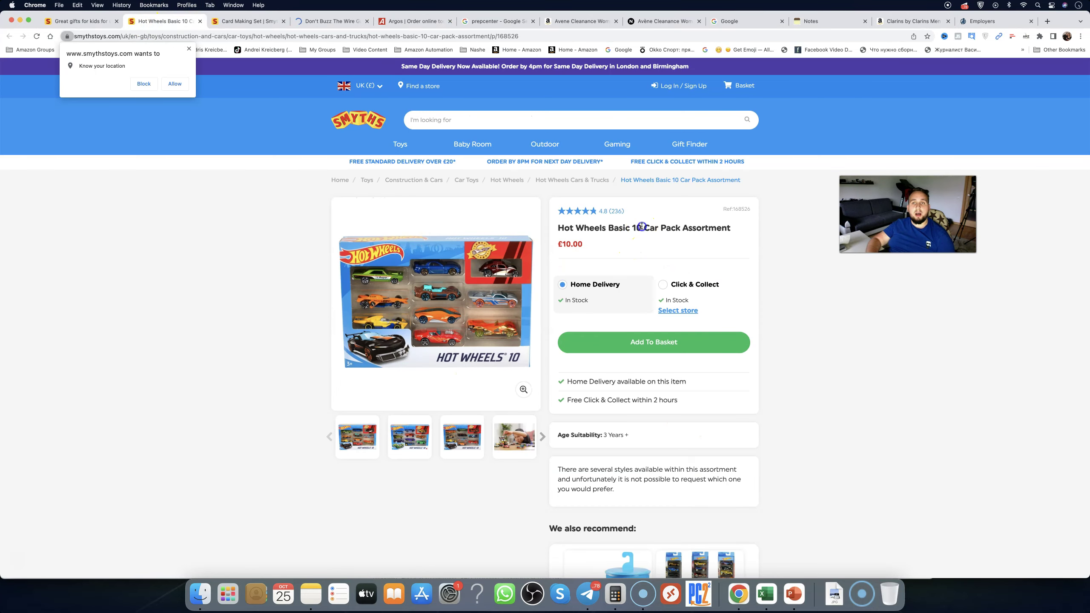
triple_click(627, 228)
key(super+c)
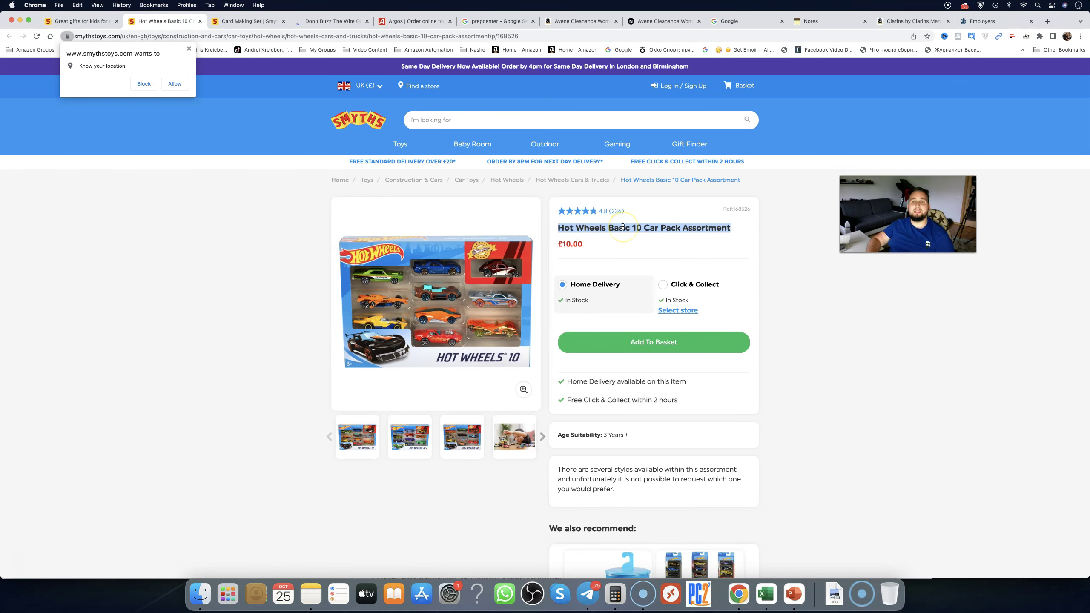
click(473, 28)
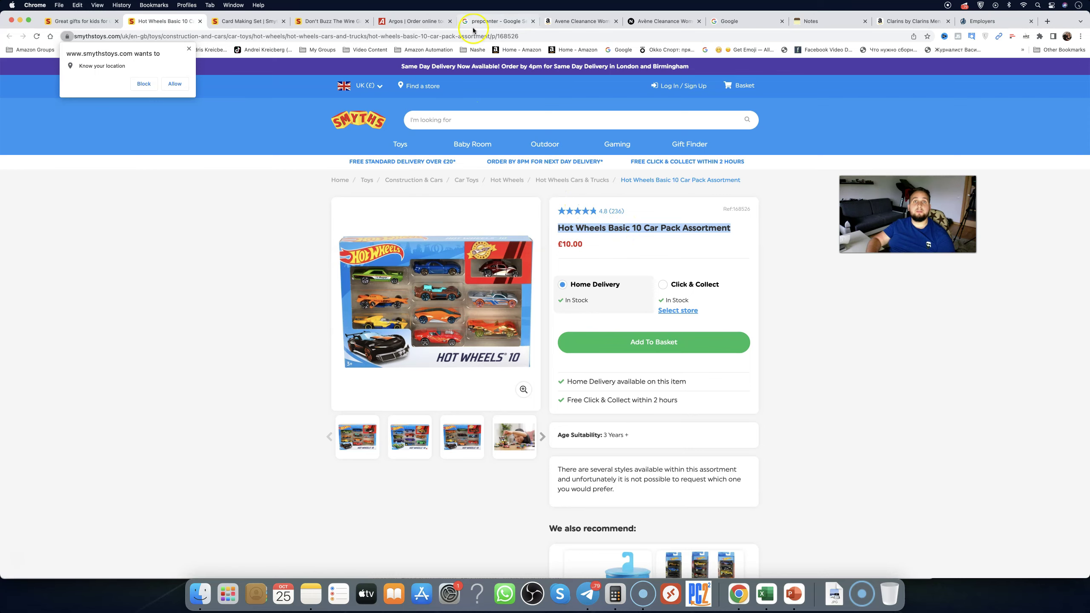
Step: From the Amazon Avène Cleanance listing, open the Amazon homepage in a new tab
click(579, 25)
scroll(561, 228, up, 3)
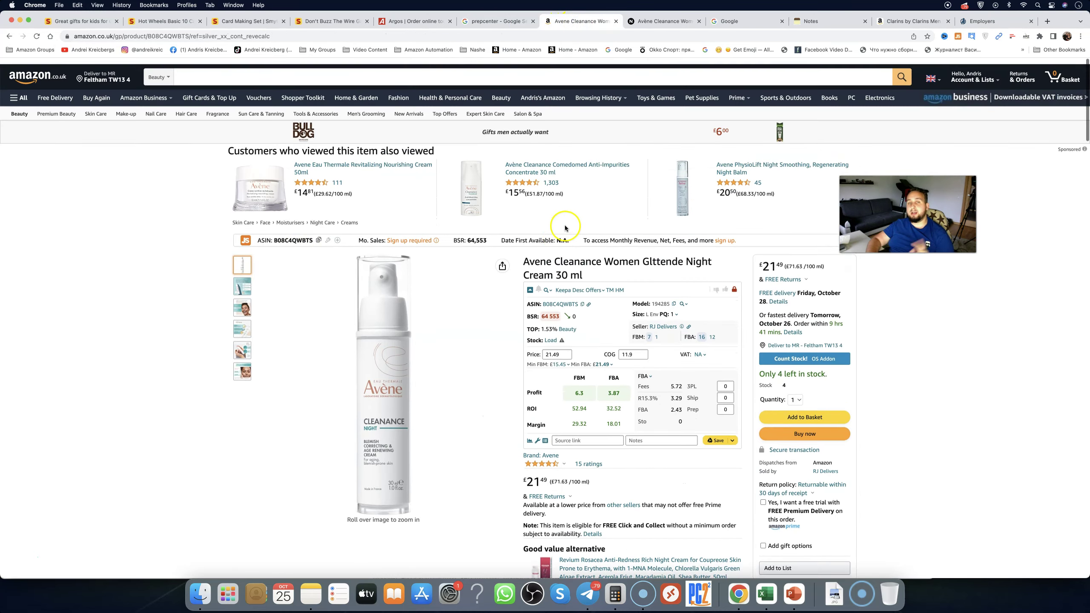
scroll(560, 223, down, 1)
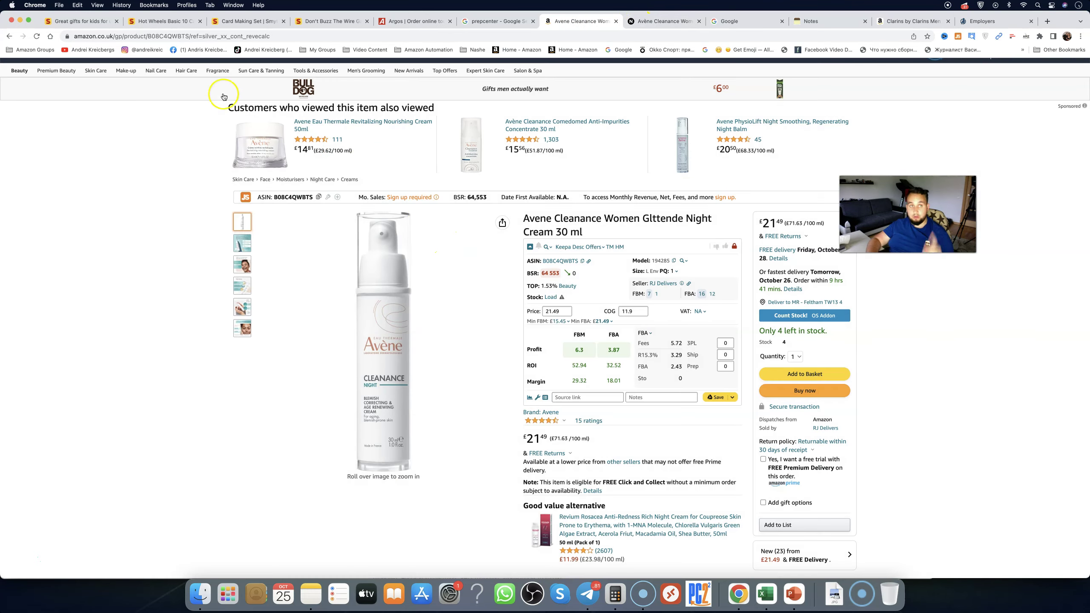
scroll(110, 104, up, 1)
super+click(38, 71)
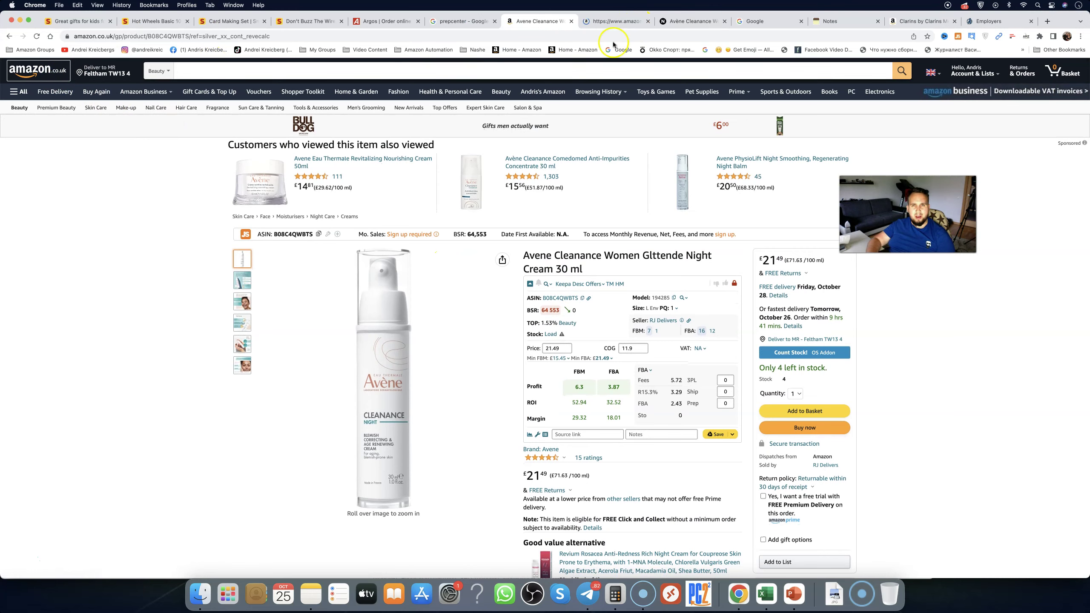
Step: Paste the Hot Wheels title into Amazon's search box, moving the tab leftward
drag(617, 23, 382, 22)
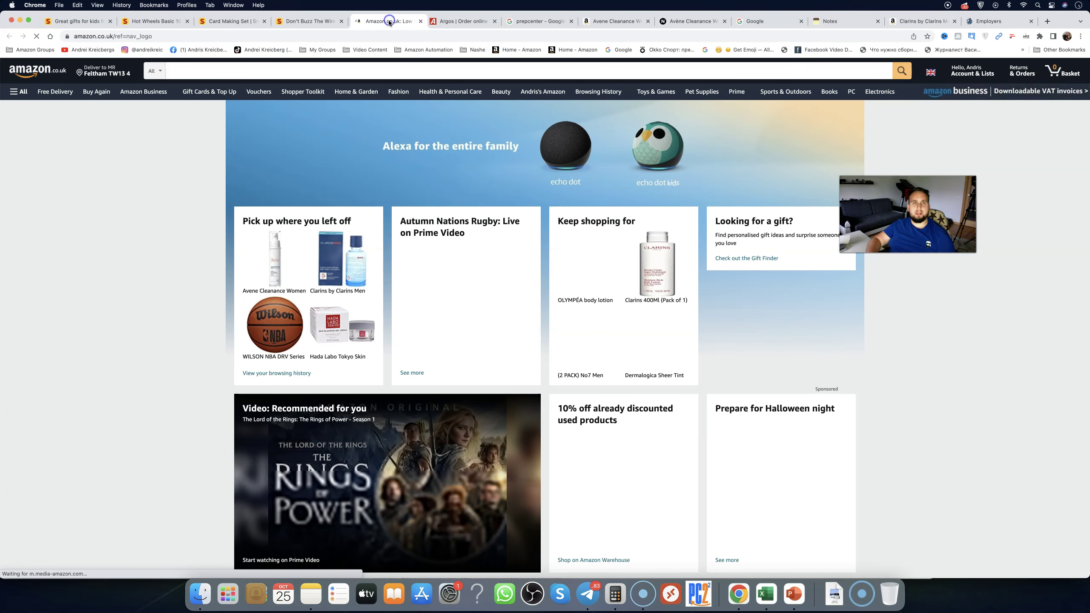
click(358, 69)
key(super+v)
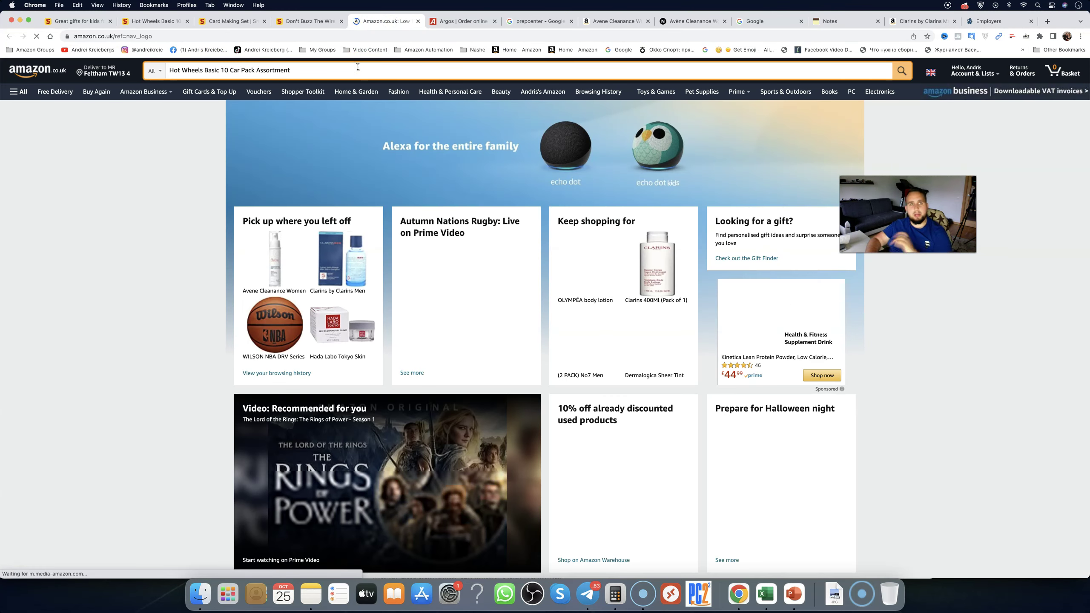
drag(387, 21, 309, 22)
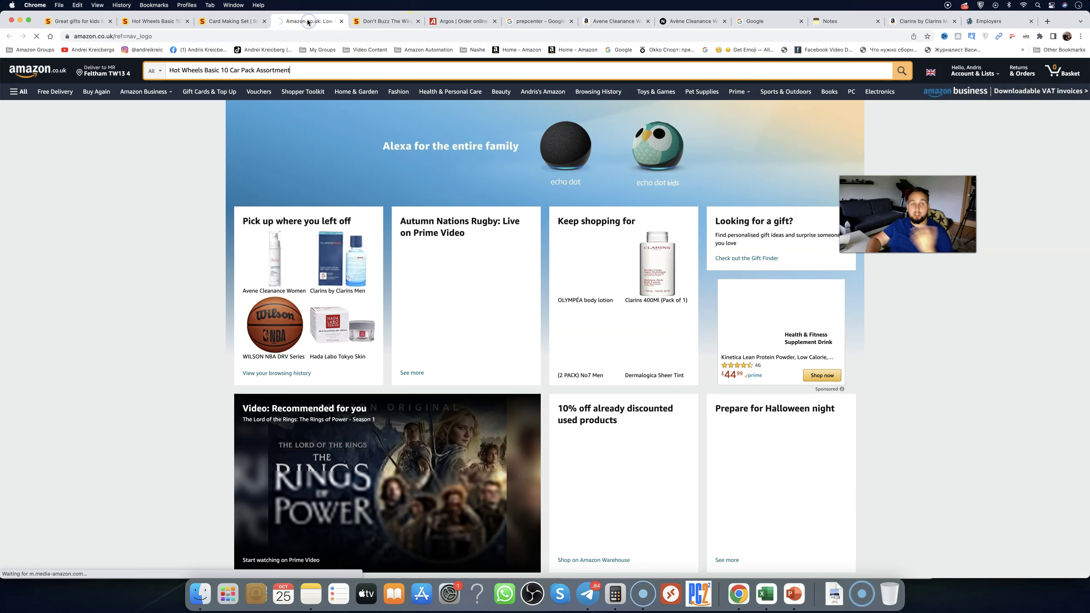
click(173, 21)
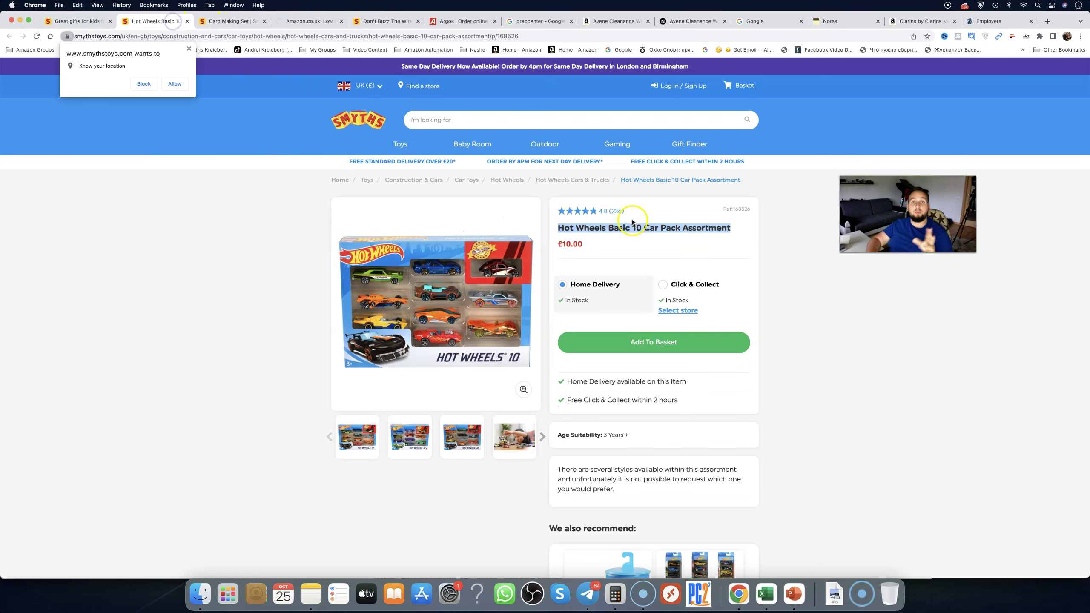
click(308, 21)
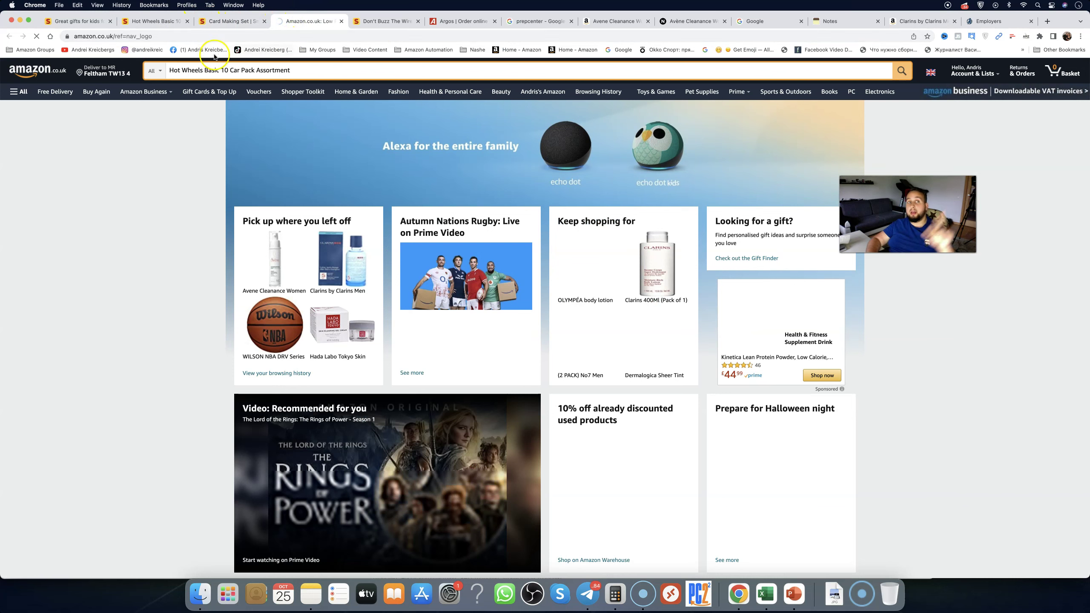
Step: Search All Departments for Hot Wheels Basic 10 Car Pack Assortment and place the tab beside Hot Wheels
click(156, 70)
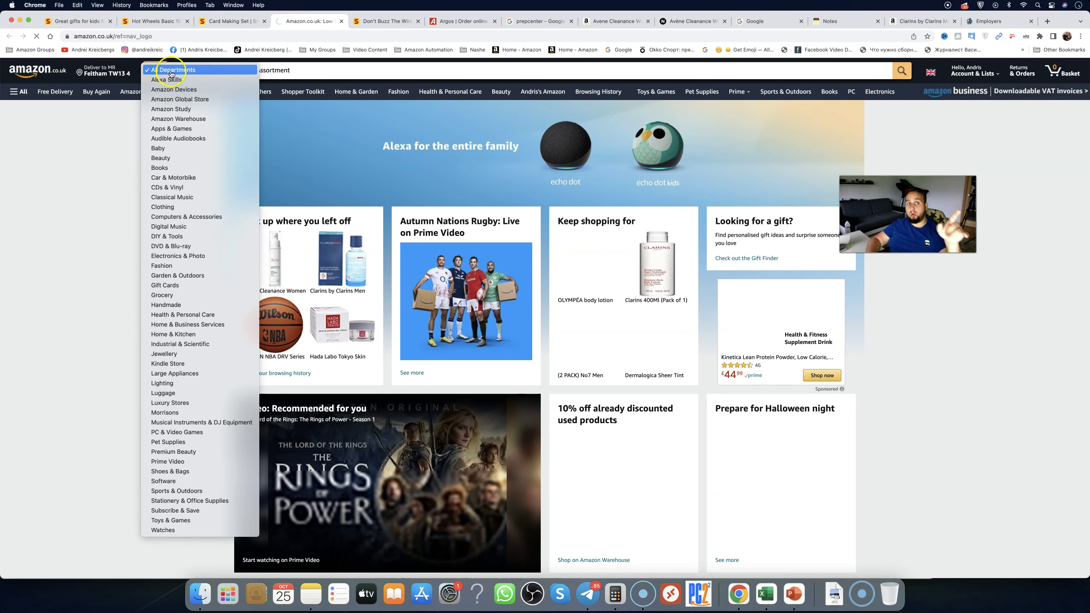
click(308, 72)
click(316, 69)
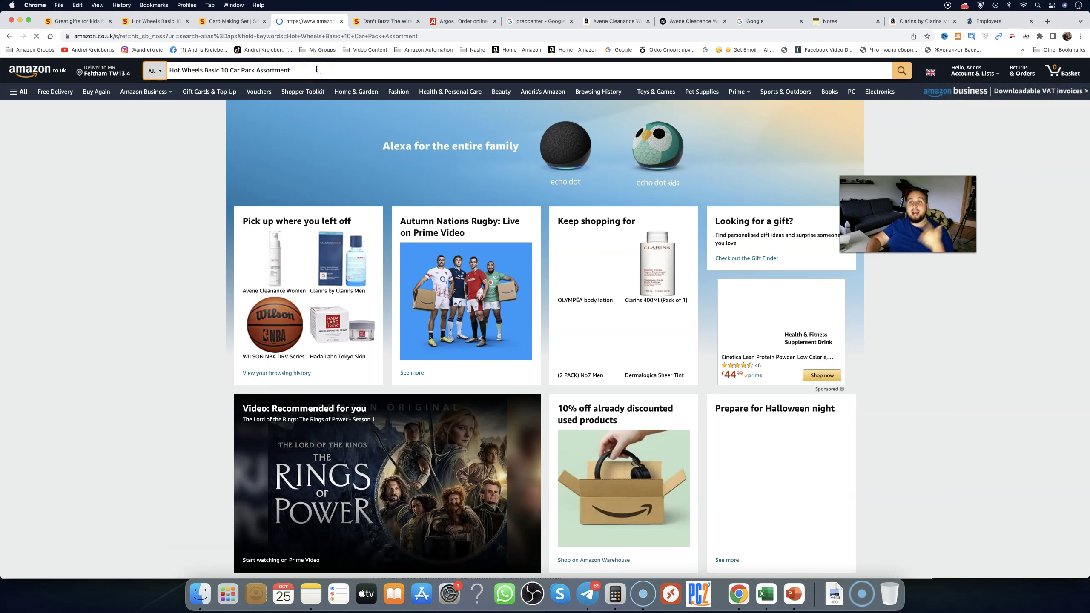
drag(303, 21, 217, 22)
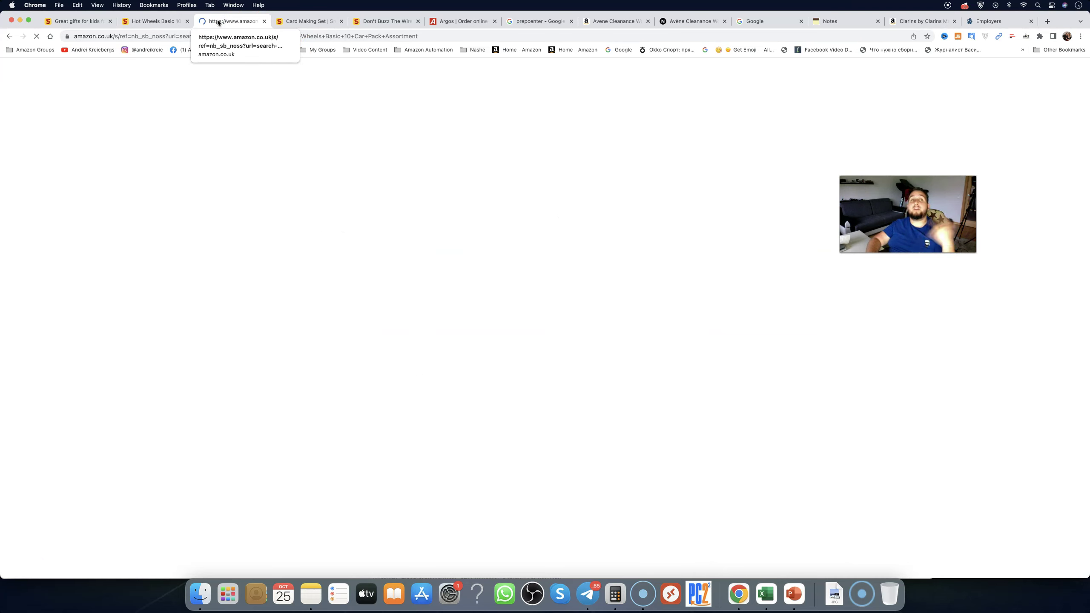
click(234, 35)
click(235, 33)
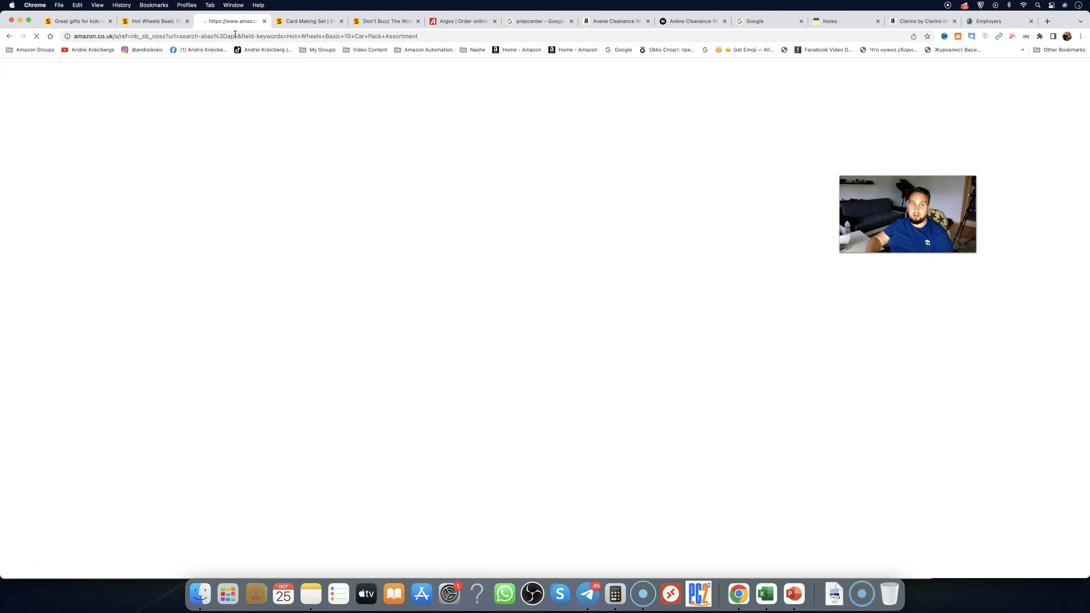
Step: Check the £9.00 Card Making Set page, dismissing its location prompt, then return to the Amazon search
click(281, 20)
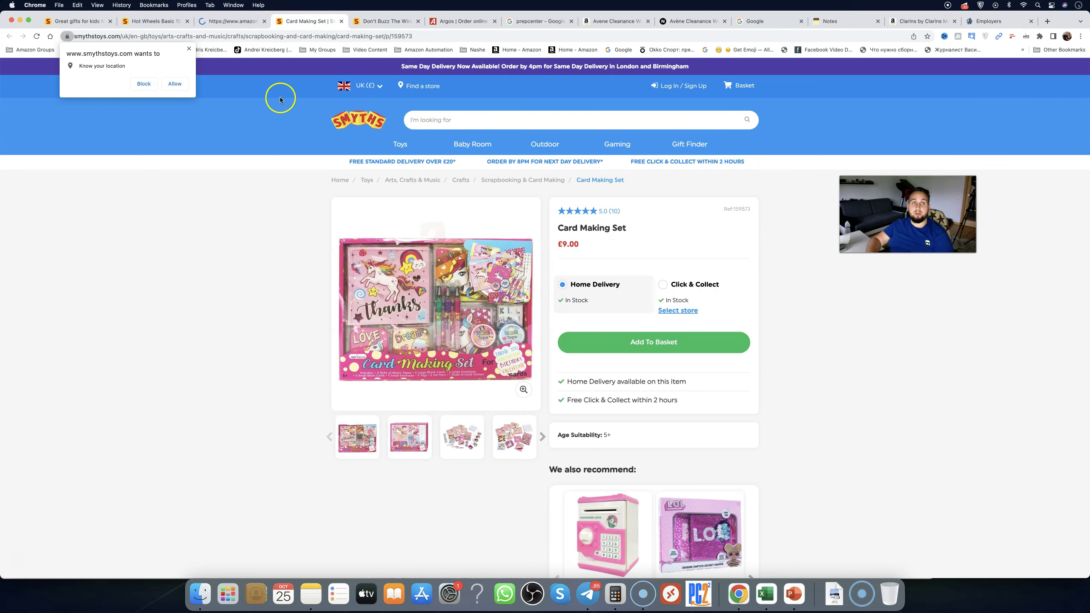
click(189, 49)
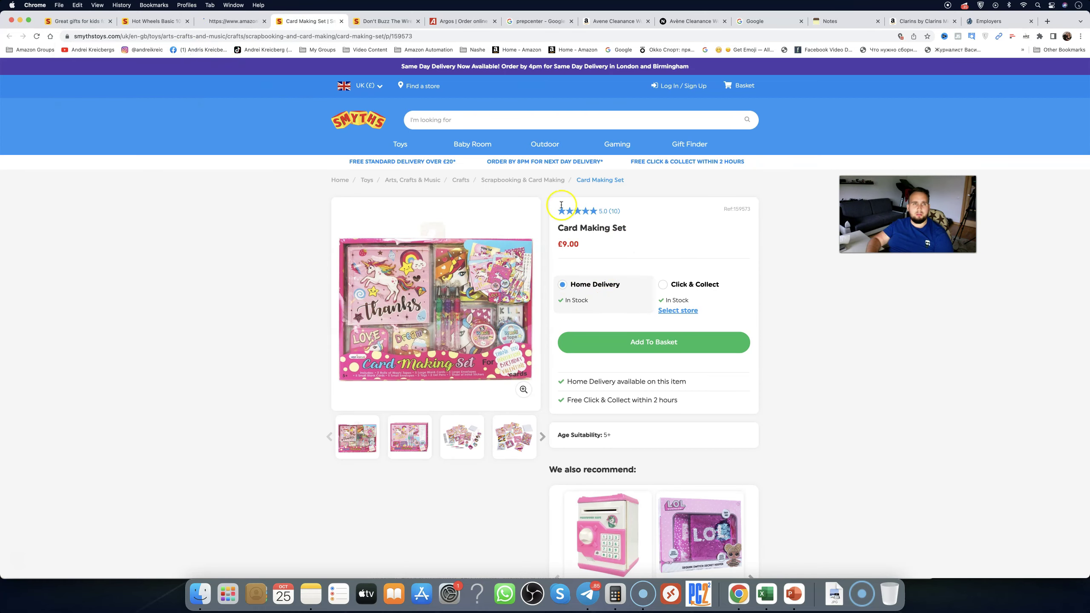
click(226, 20)
click(224, 35)
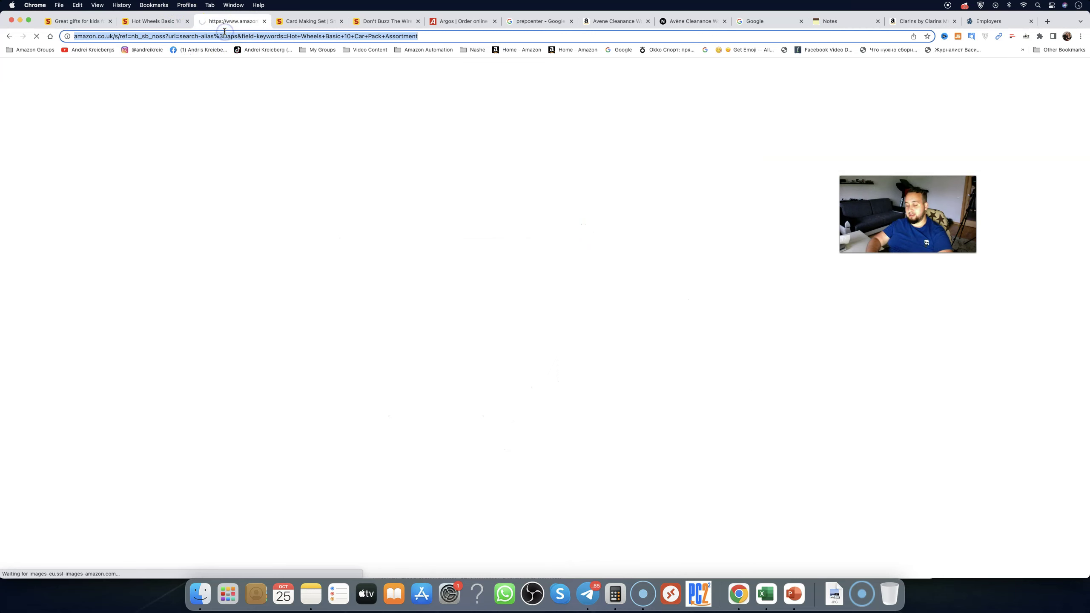
key(Escape)
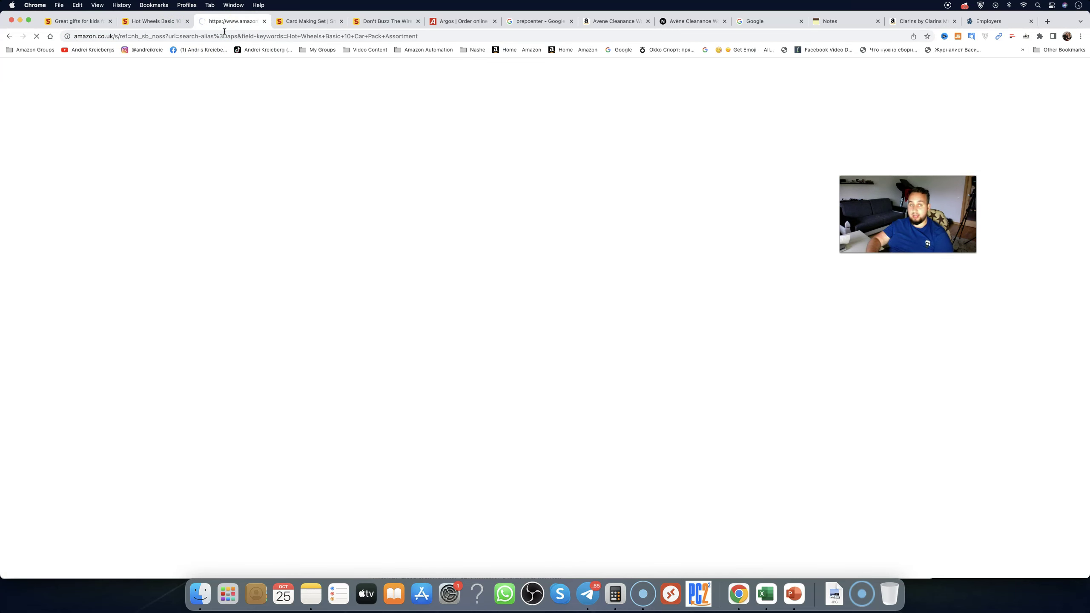
click(298, 23)
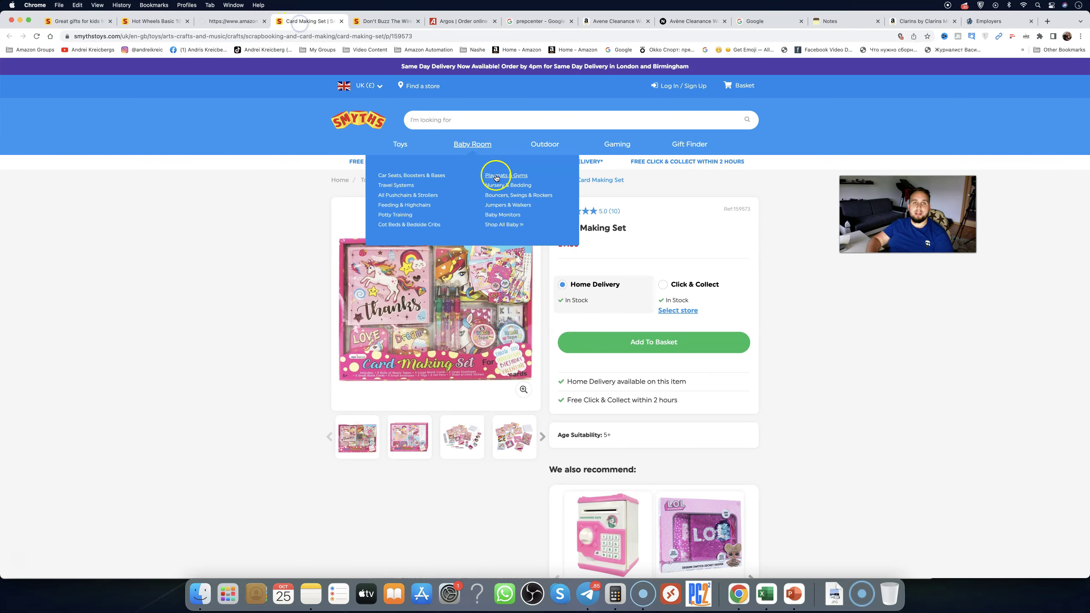
click(240, 20)
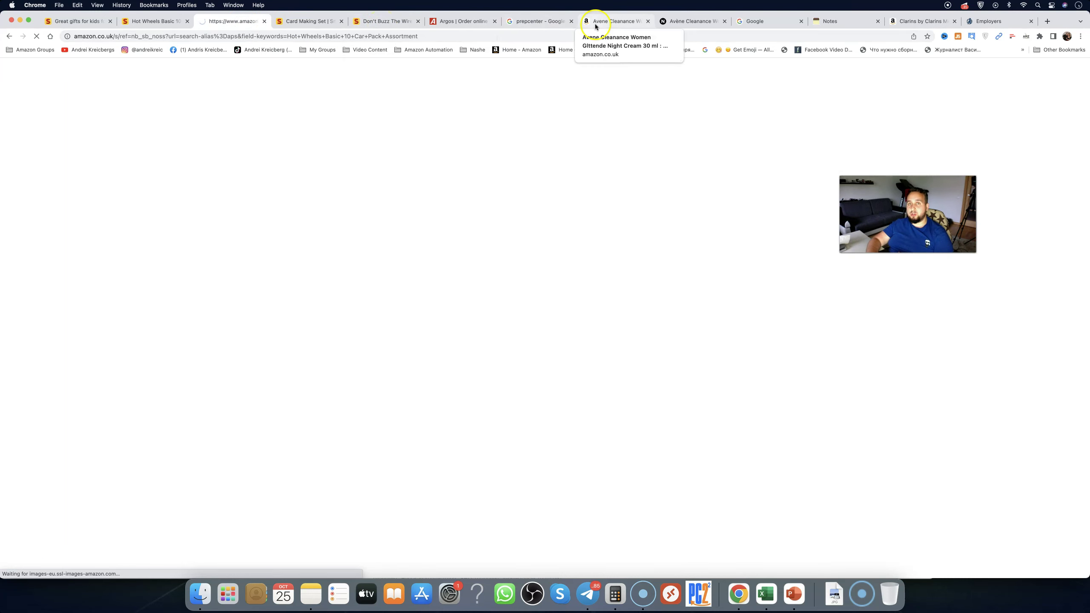
Step: Compare the £21.49 Amazon Avène Cleanance listing against Notino's £11.90 price
click(612, 25)
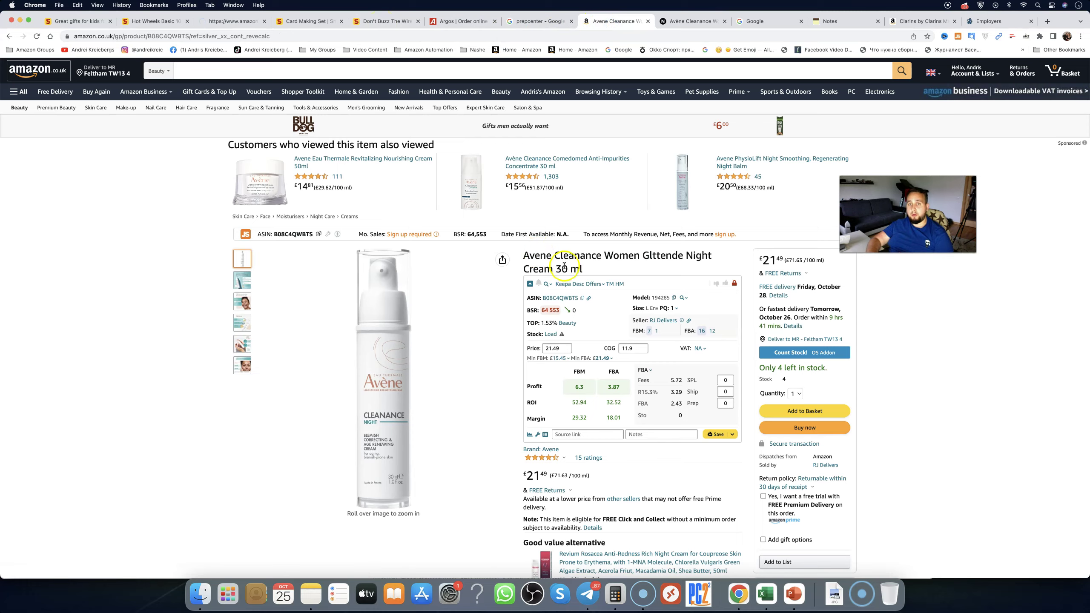
scroll(640, 305, down, 2)
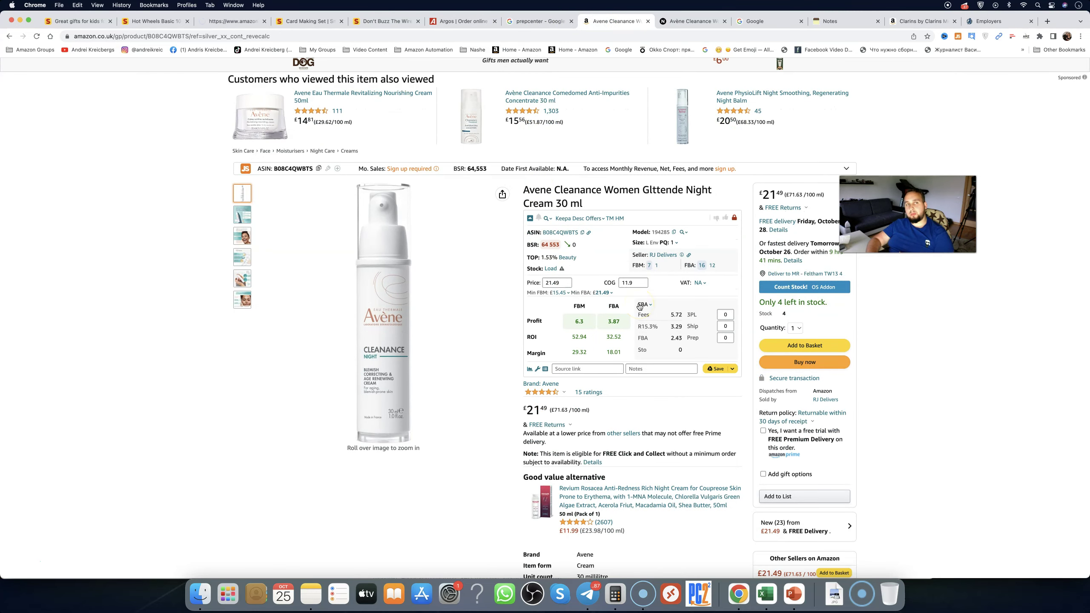
scroll(640, 304, down, 1)
scroll(640, 306, down, 1)
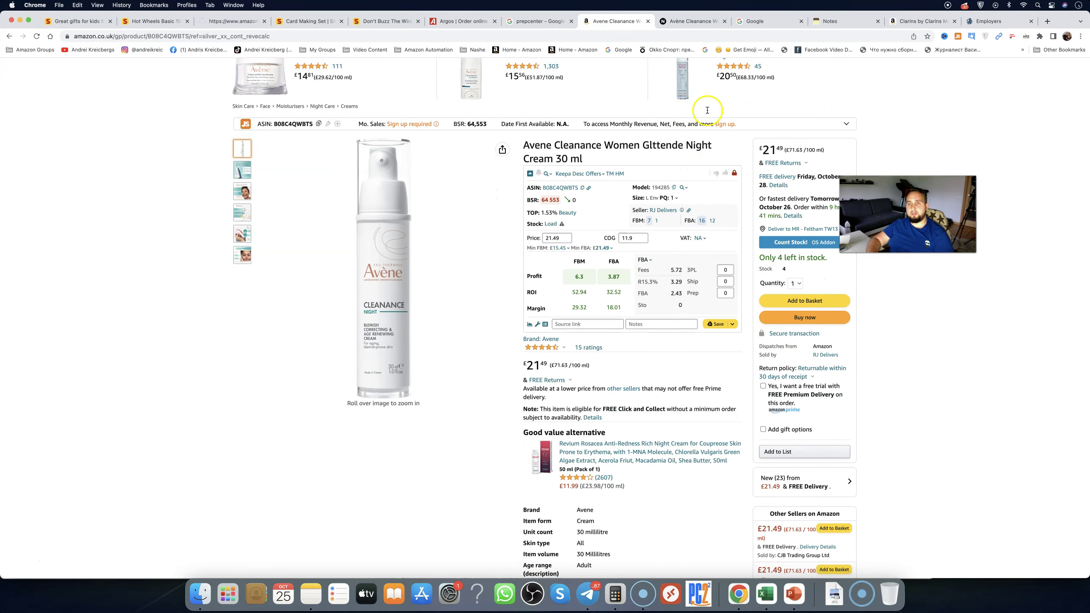
click(698, 24)
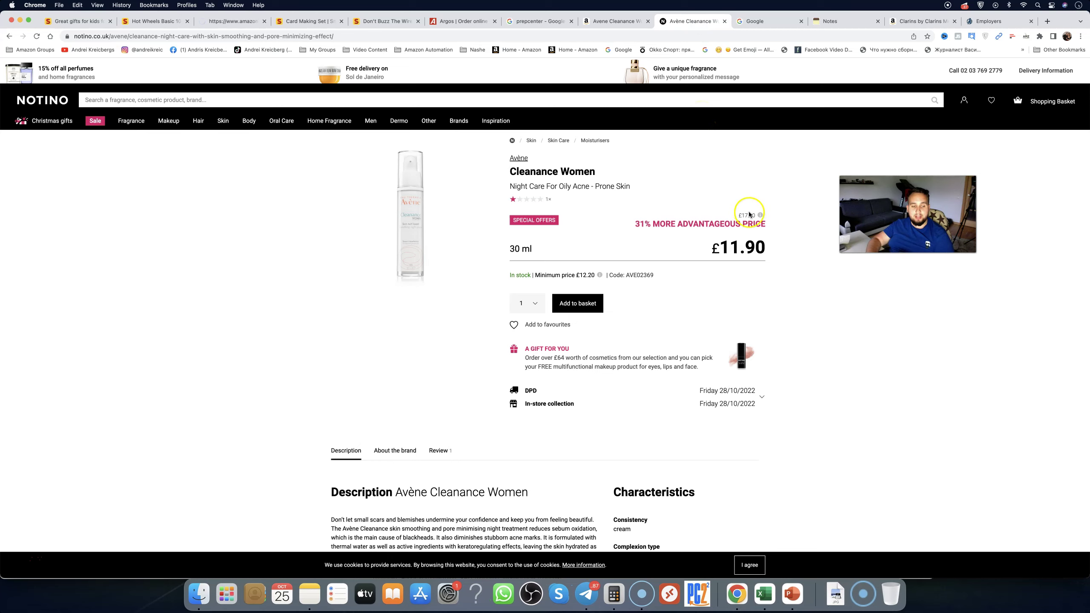
click(636, 25)
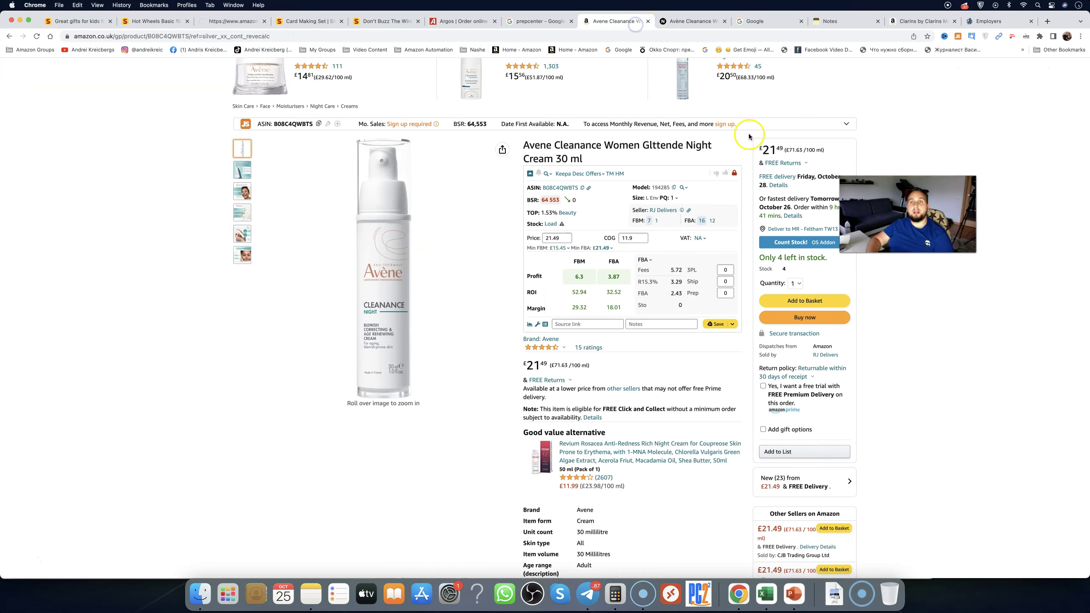
click(683, 25)
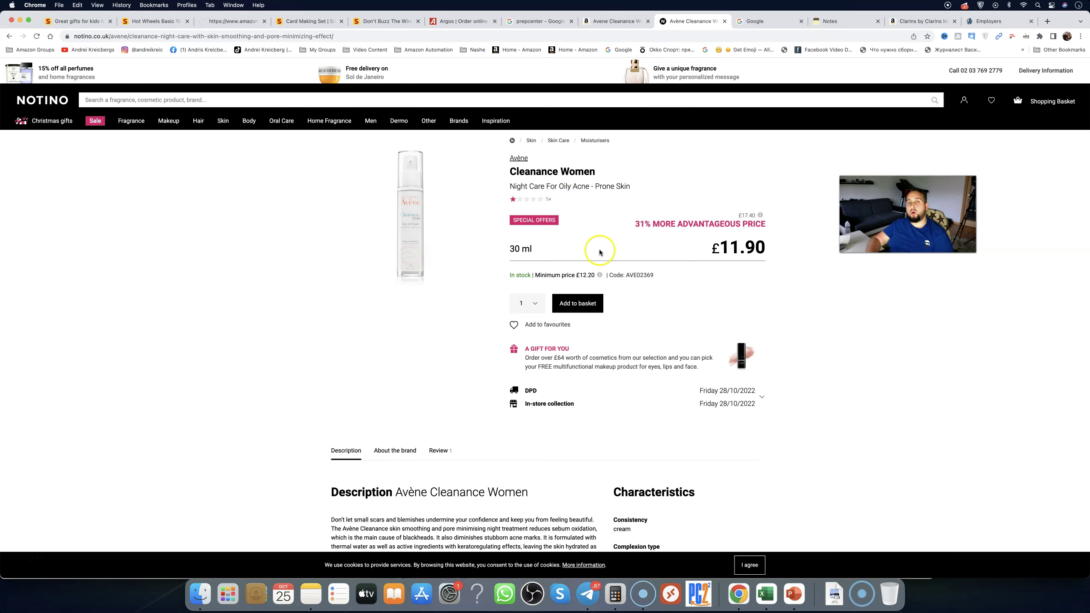
click(592, 22)
Step: Review the Keepa FBA profit breakdown for the Avène cream
mouse_move(614, 277)
scroll(612, 276, up, 5)
scroll(612, 277, down, 5)
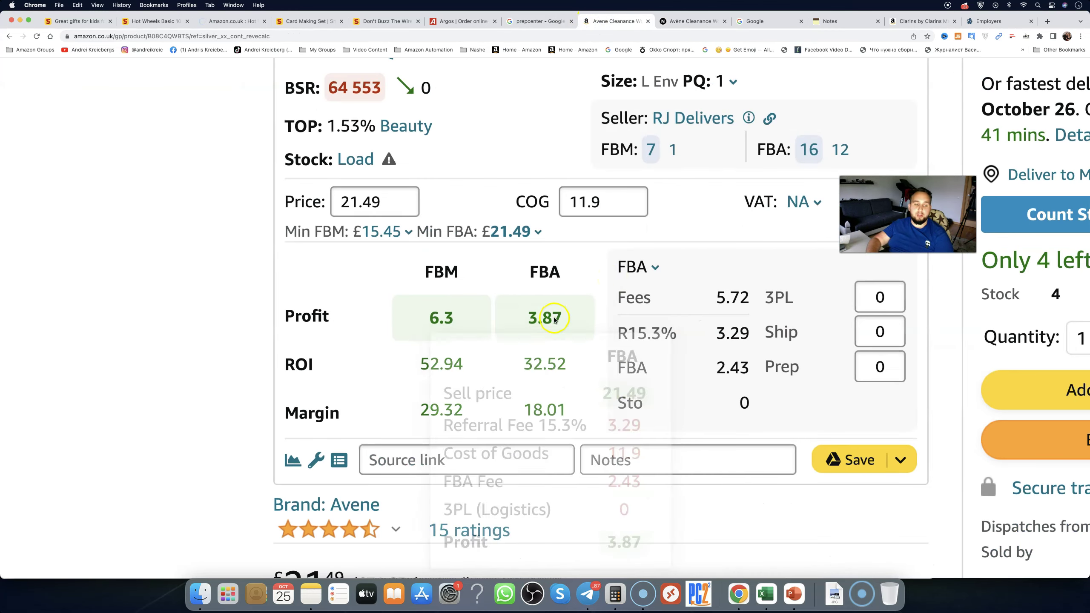
scroll(544, 320, up, 5)
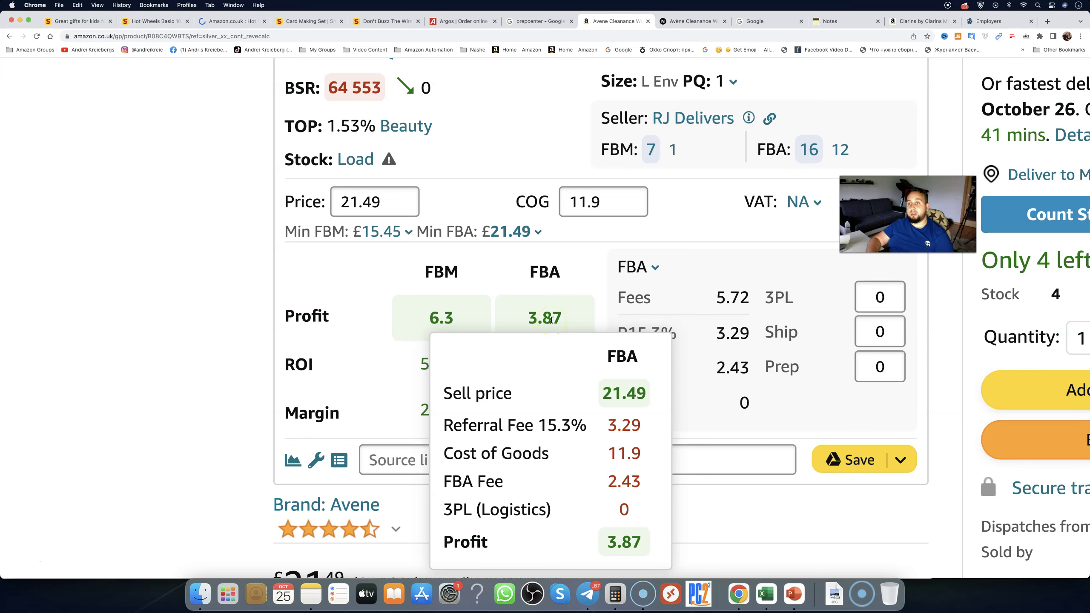
scroll(551, 320, down, 5)
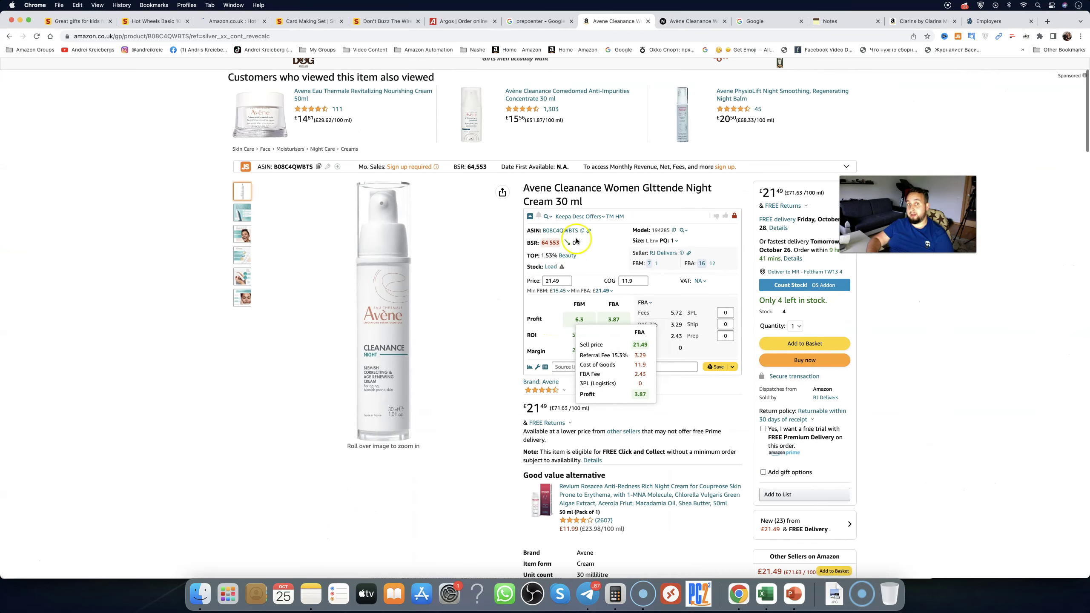
scroll(576, 241, up, 2)
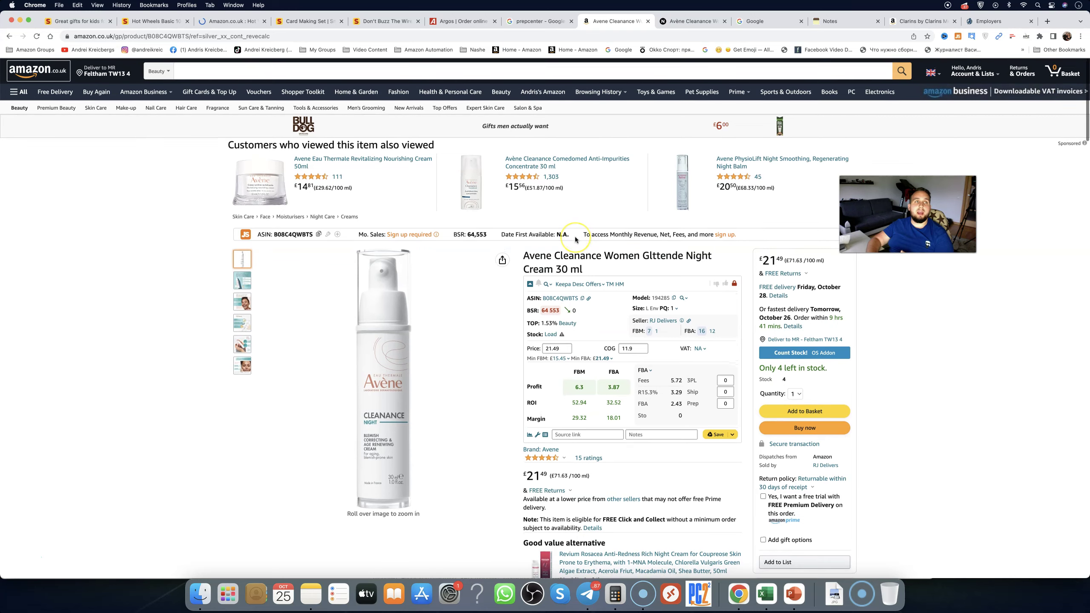
scroll(577, 240, down, 2)
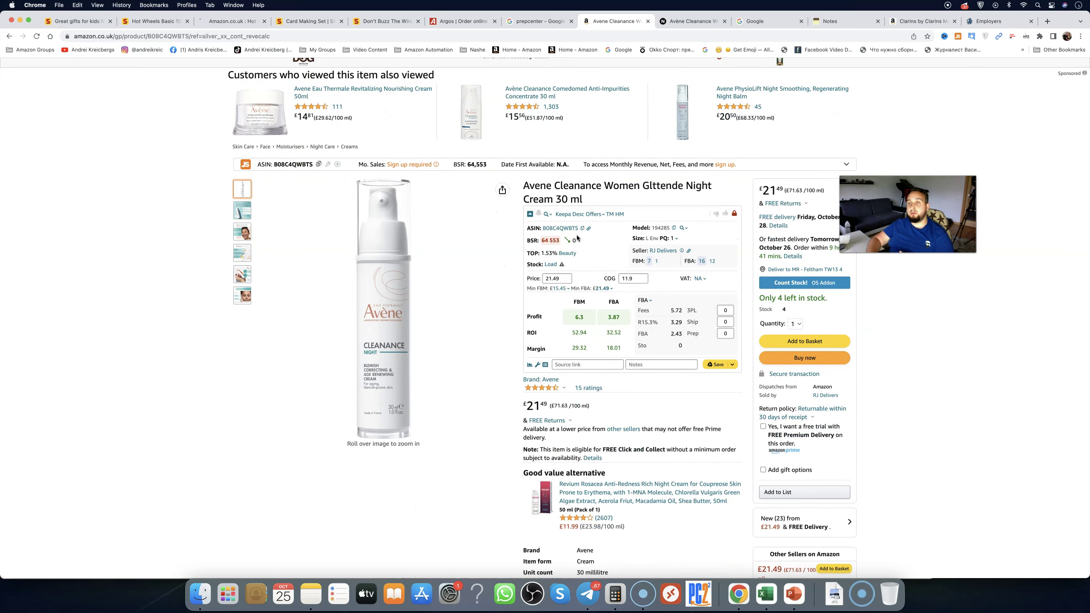
Step: Check the cream's 64,553 sales rank, then switch to the Hot Wheels search results
click(549, 240)
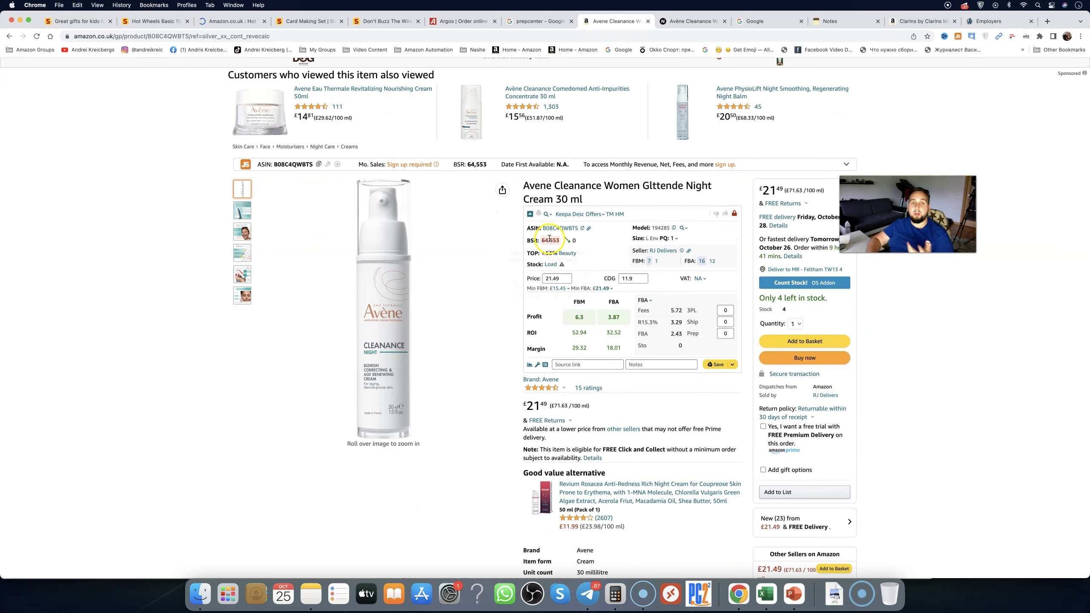
scroll(549, 240, down, 2)
click(260, 22)
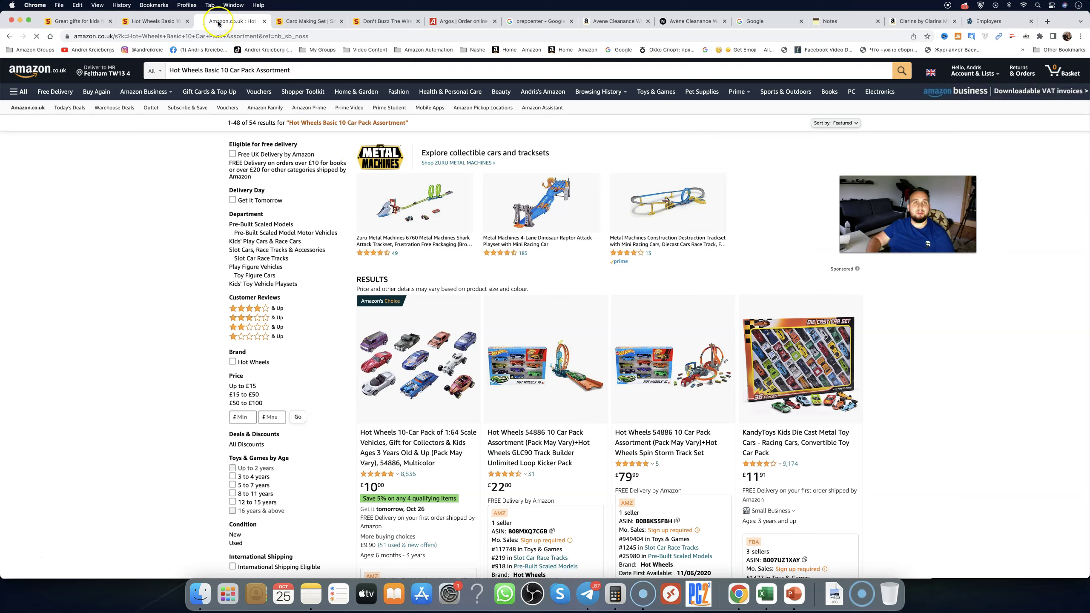
Step: Compare the Smyths Hot Wheels Basic 10 car pack with Amazon's search results
click(156, 22)
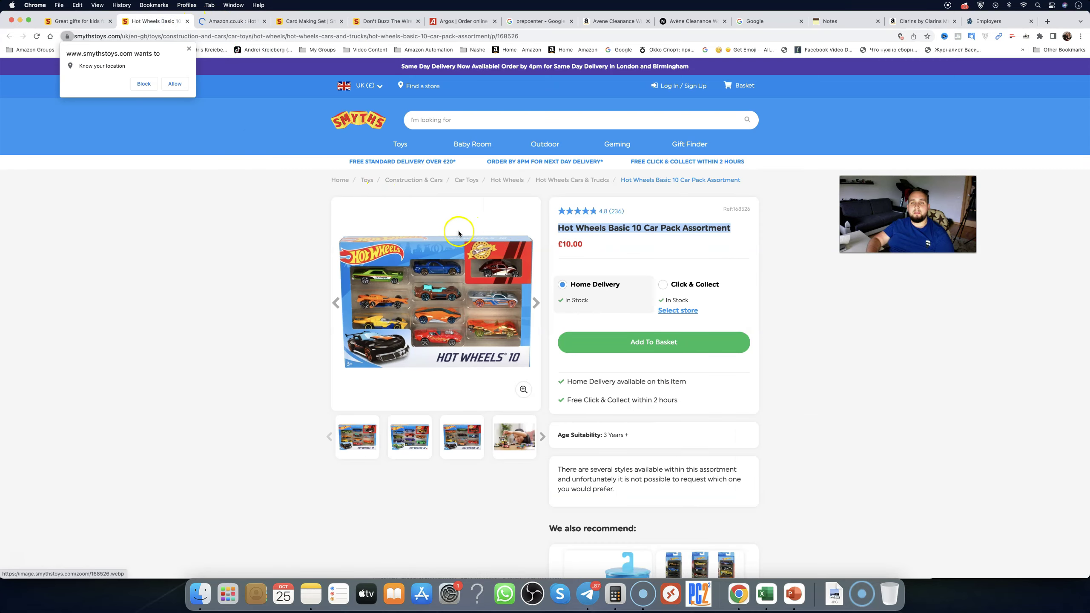
scroll(425, 207, down, 1)
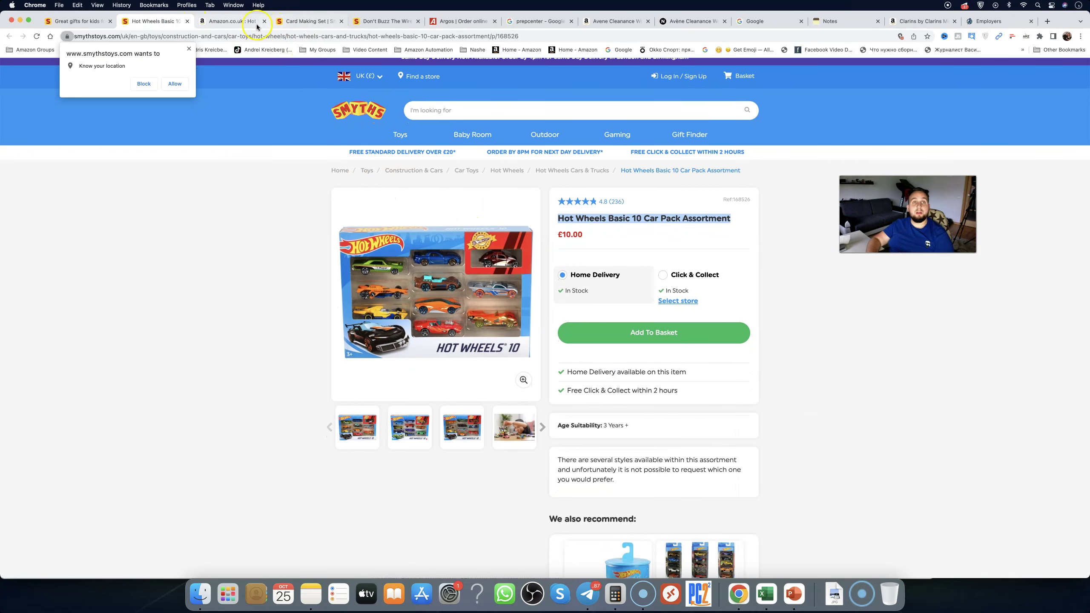
click(257, 21)
scroll(620, 314, down, 4)
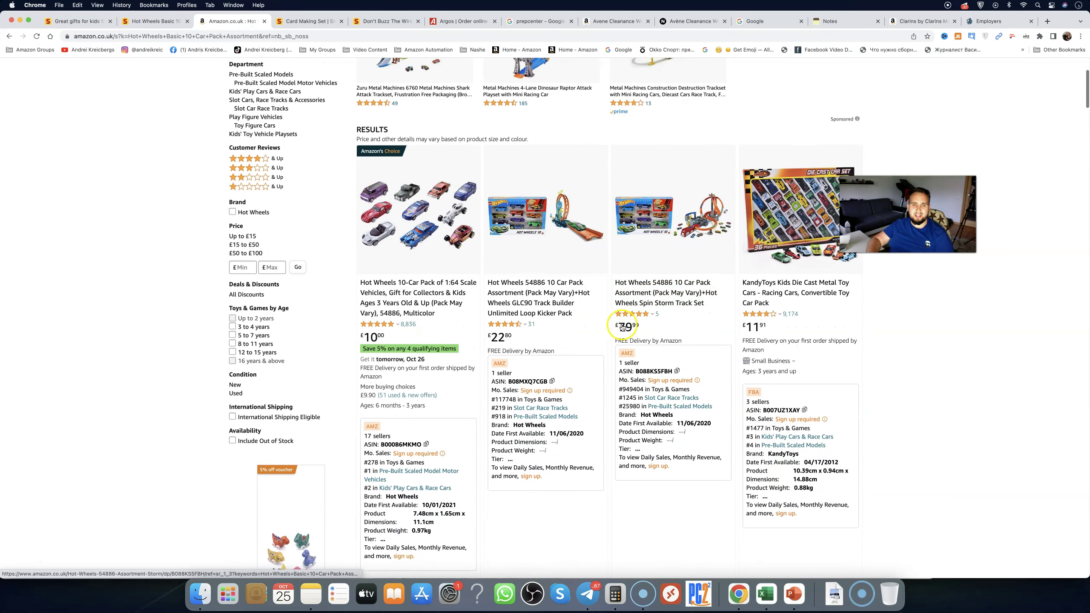
Step: Open the £22.80 Hot Wheels 54886 bundle in a tab placed beside the Smyths tab
super+click(535, 307)
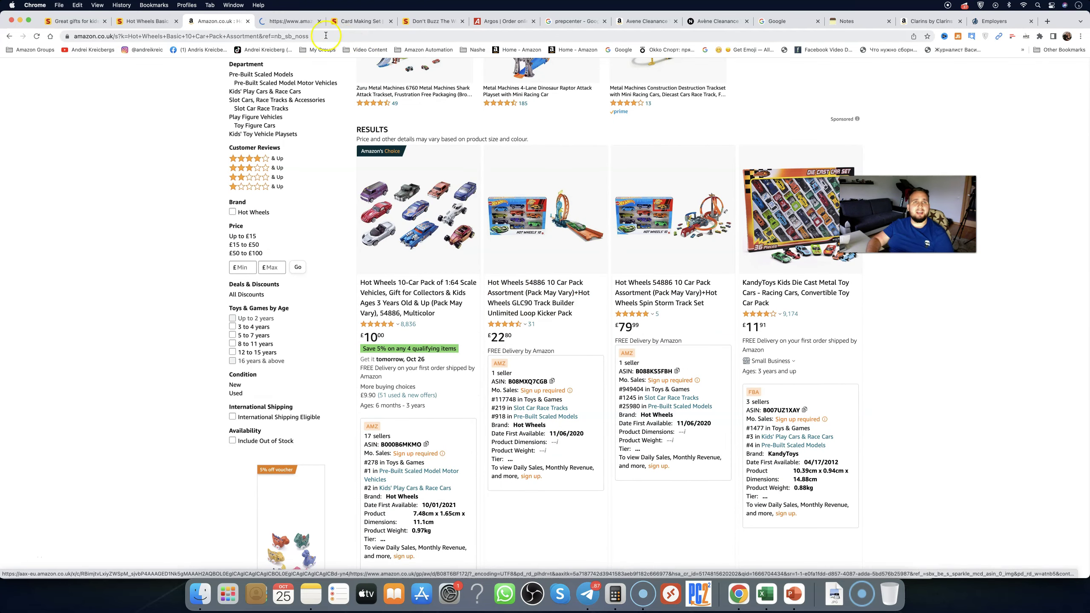
click(286, 25)
drag(286, 25, 224, 25)
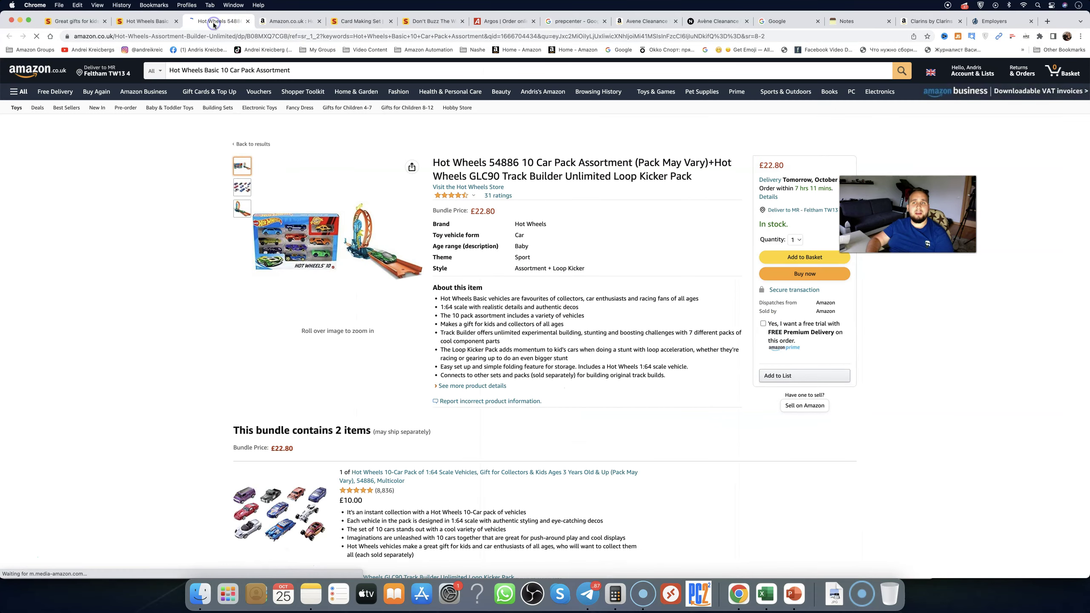
click(149, 22)
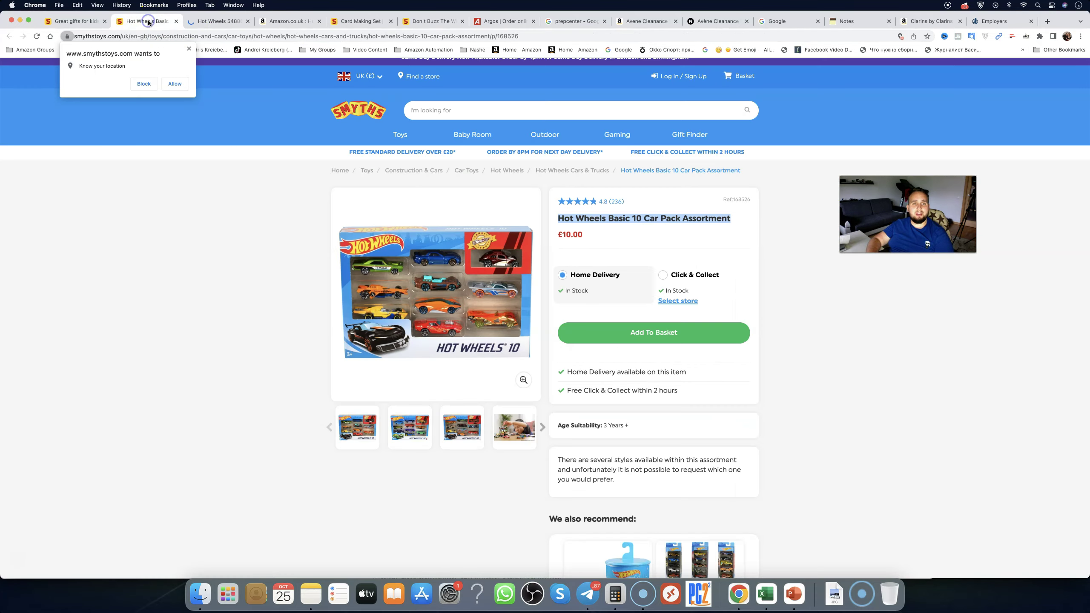
click(219, 21)
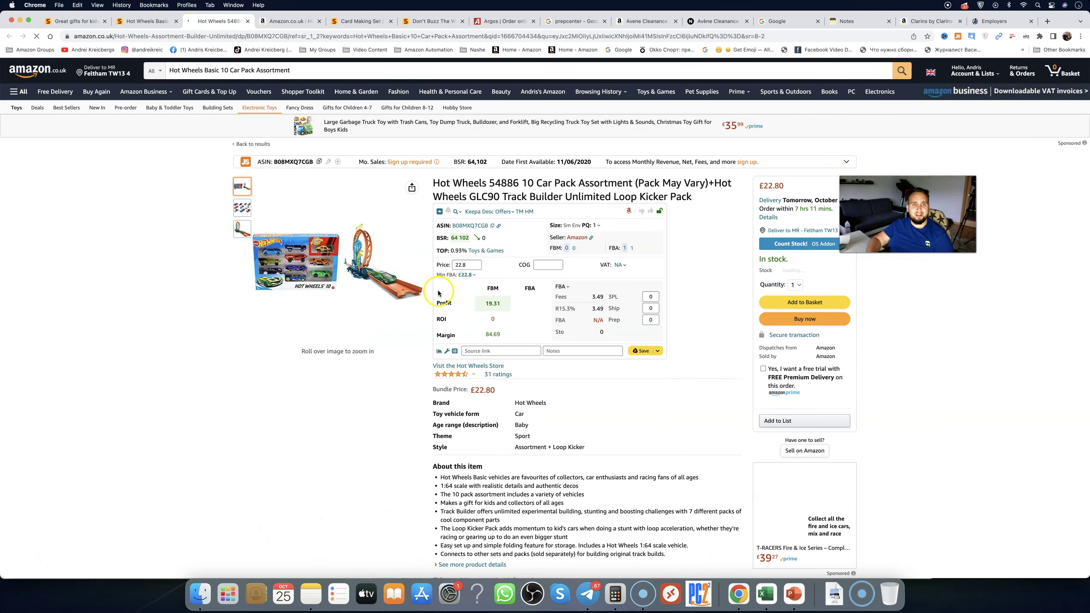
Step: Compare the Amazon bundle's loop kicker photo with the Smyths pack's second photo
mouse_move(246, 227)
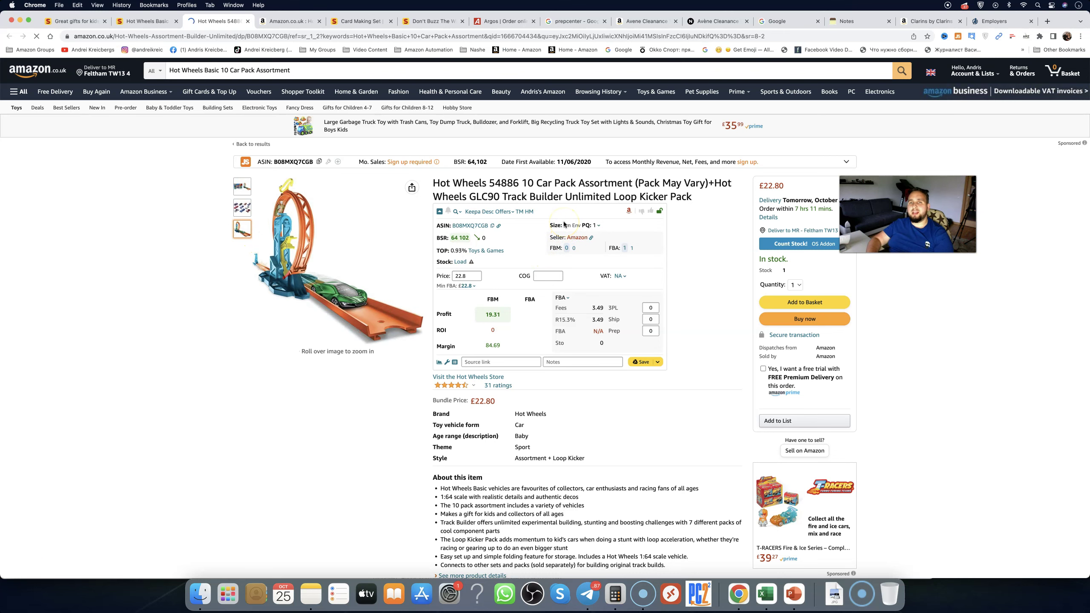
click(144, 21)
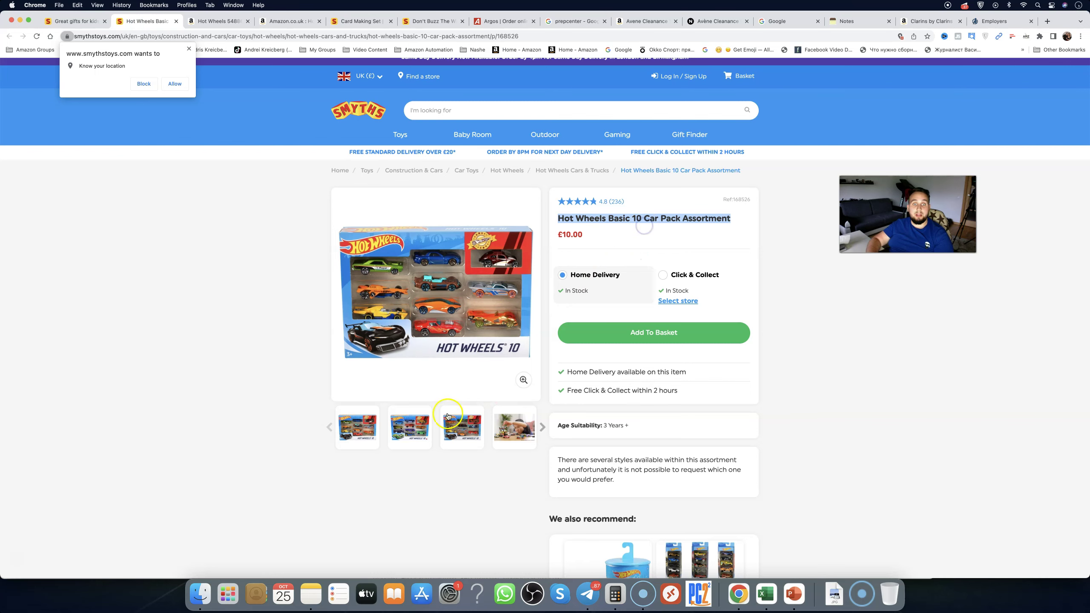
click(433, 409)
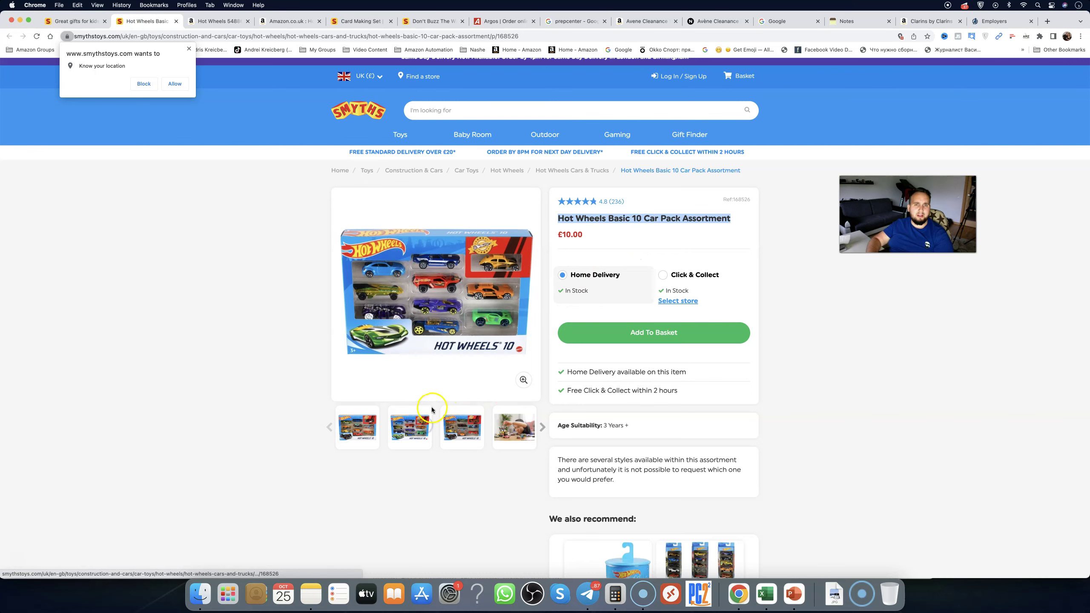
click(218, 21)
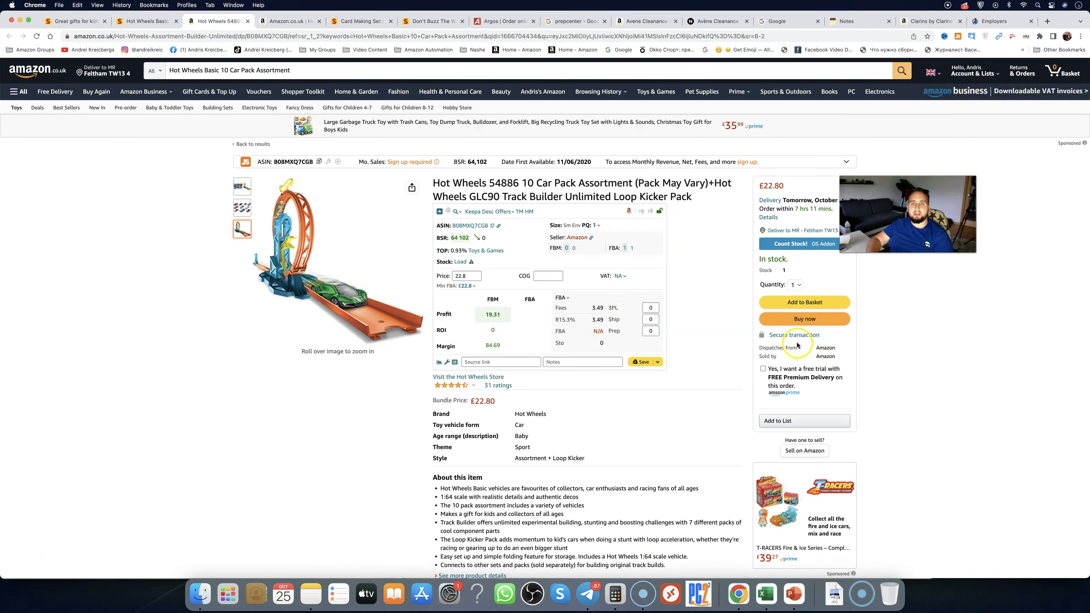
Step: Review the Hot Wheels 54886 bundle's three-month Keepa price history chart and BSR sales rank stats
scroll(739, 329, down, 10)
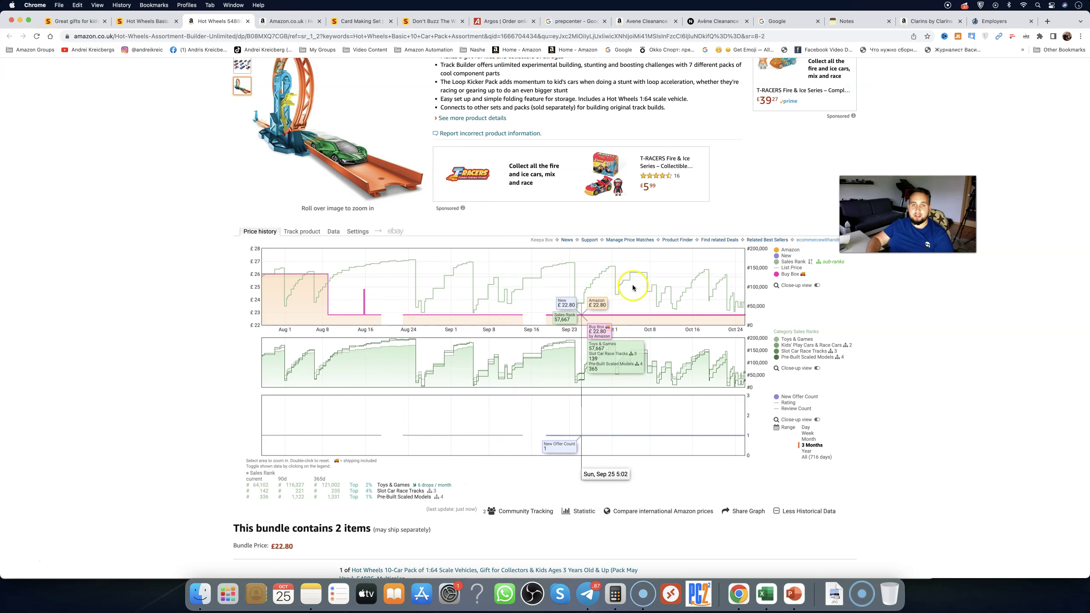
scroll(630, 287, up, 10)
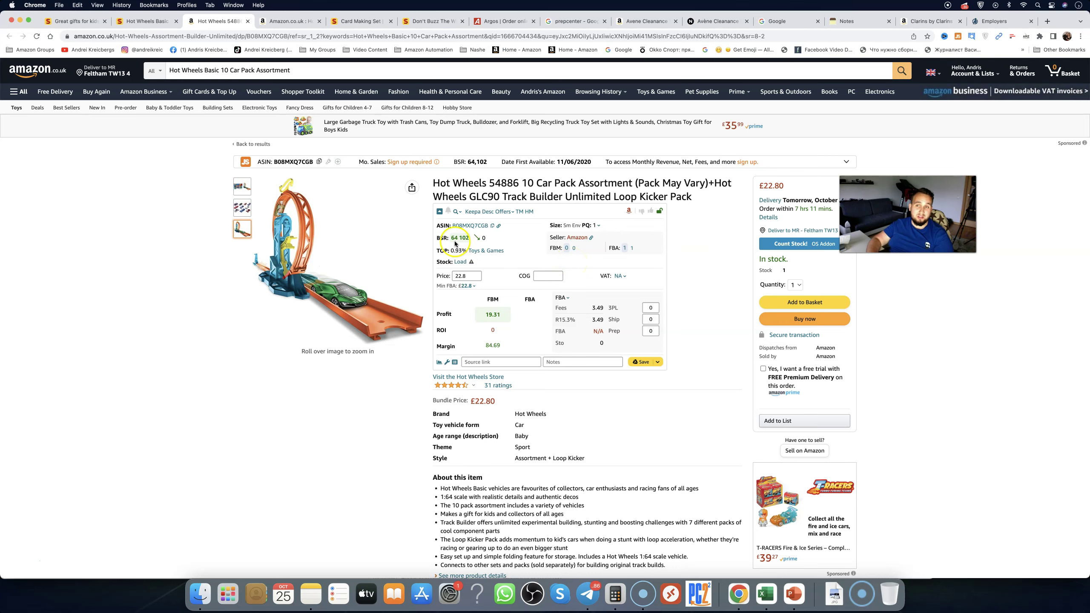
mouse_move(476, 253)
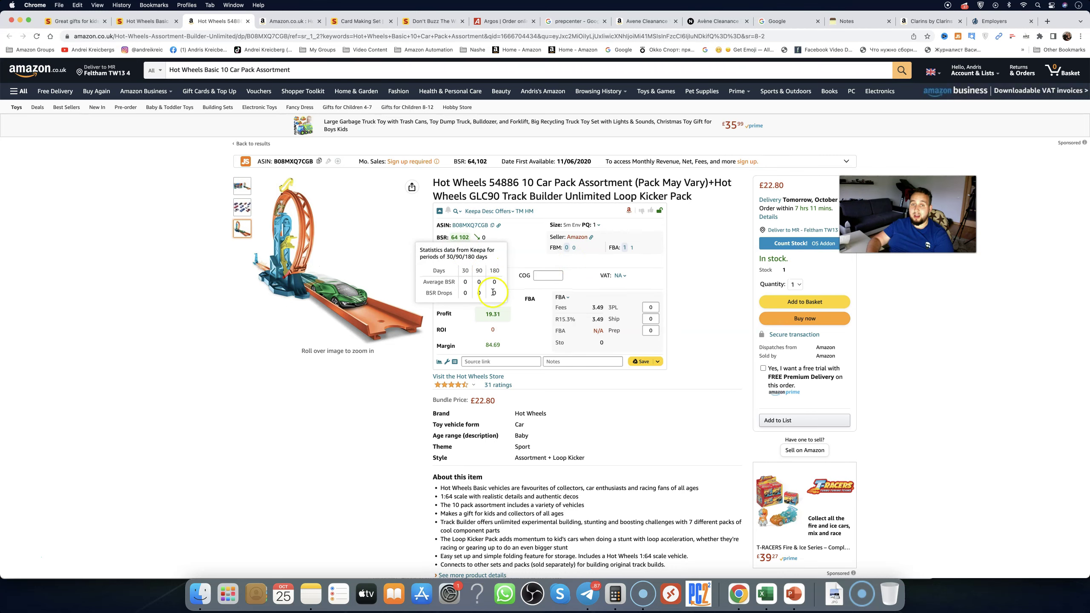
scroll(644, 284, down, 10)
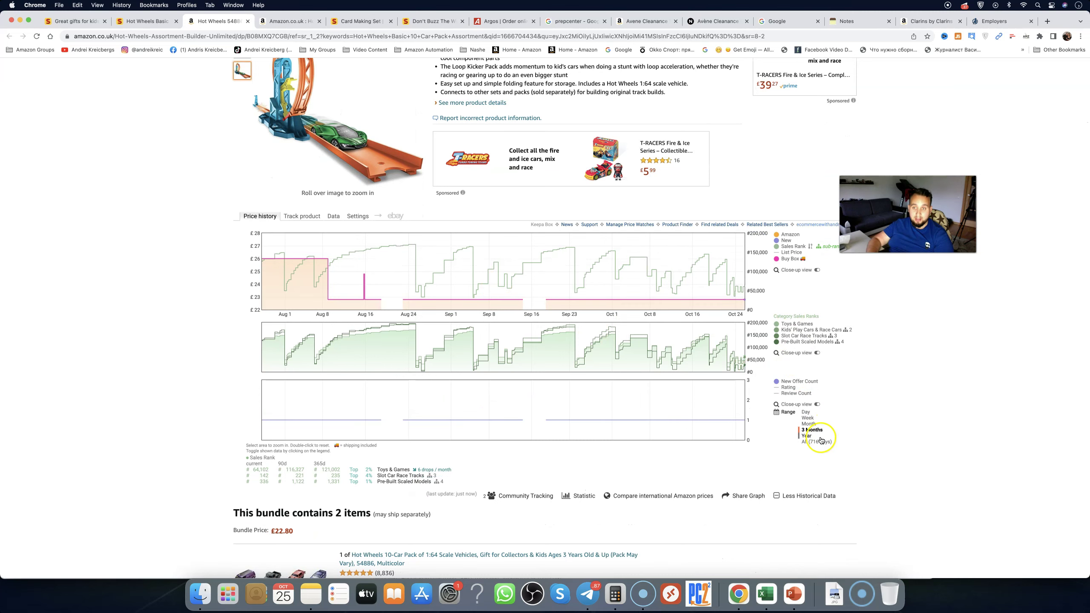